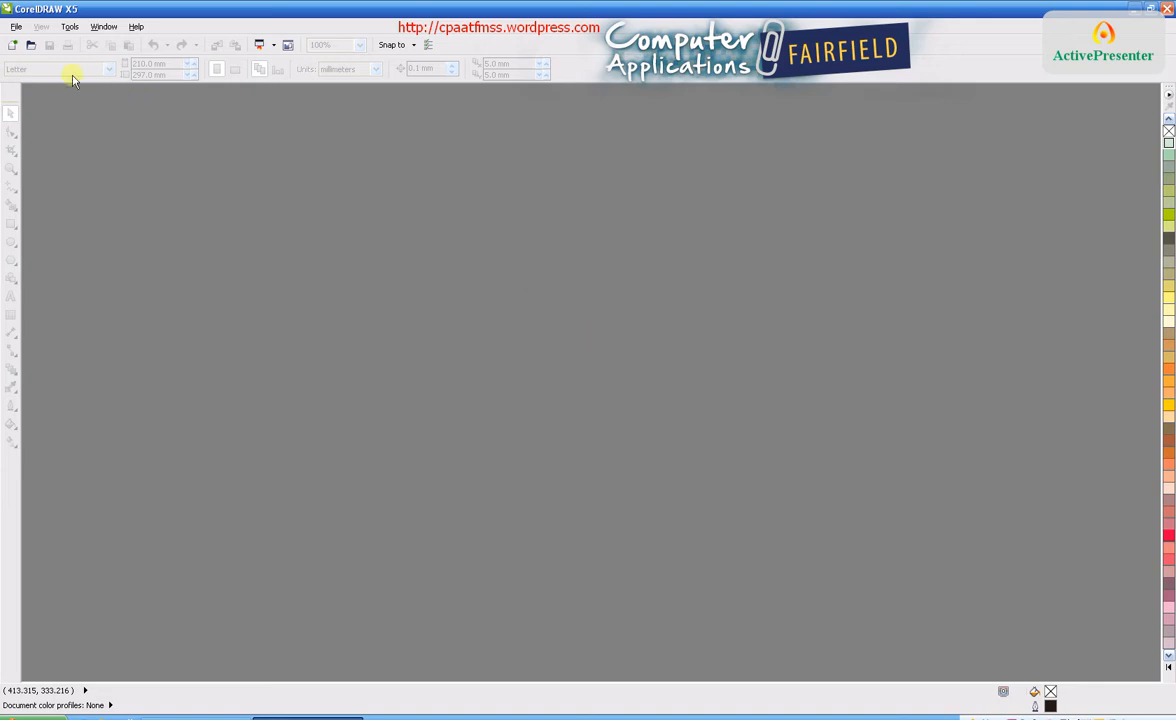
Create a new A4 document in landscape orientation and paste the Mickey Mouse face onto the page as a reference.
left_click(12, 47)
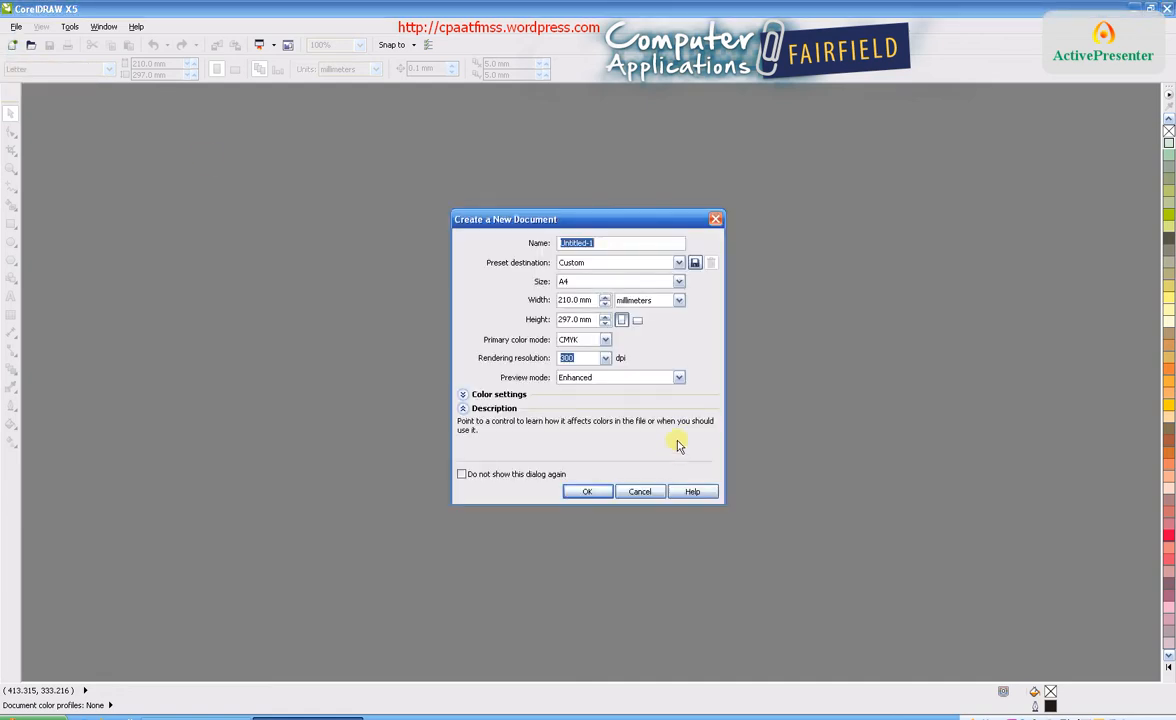
left_click(590, 490)
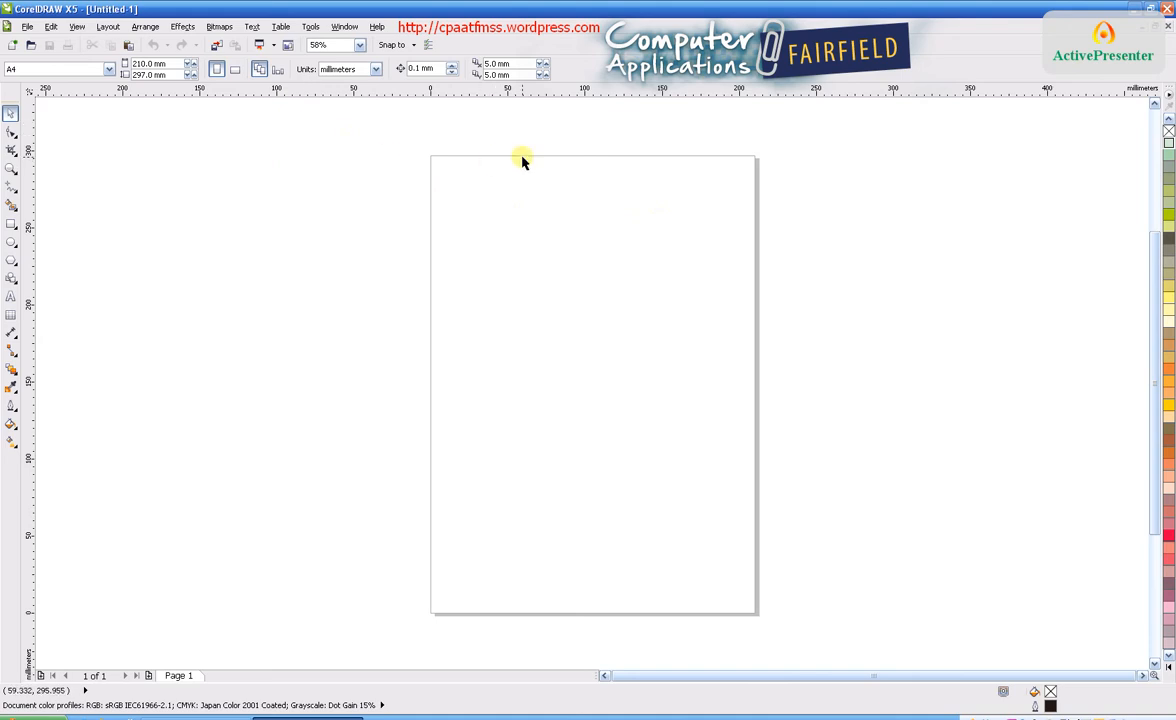
left_click(237, 75)
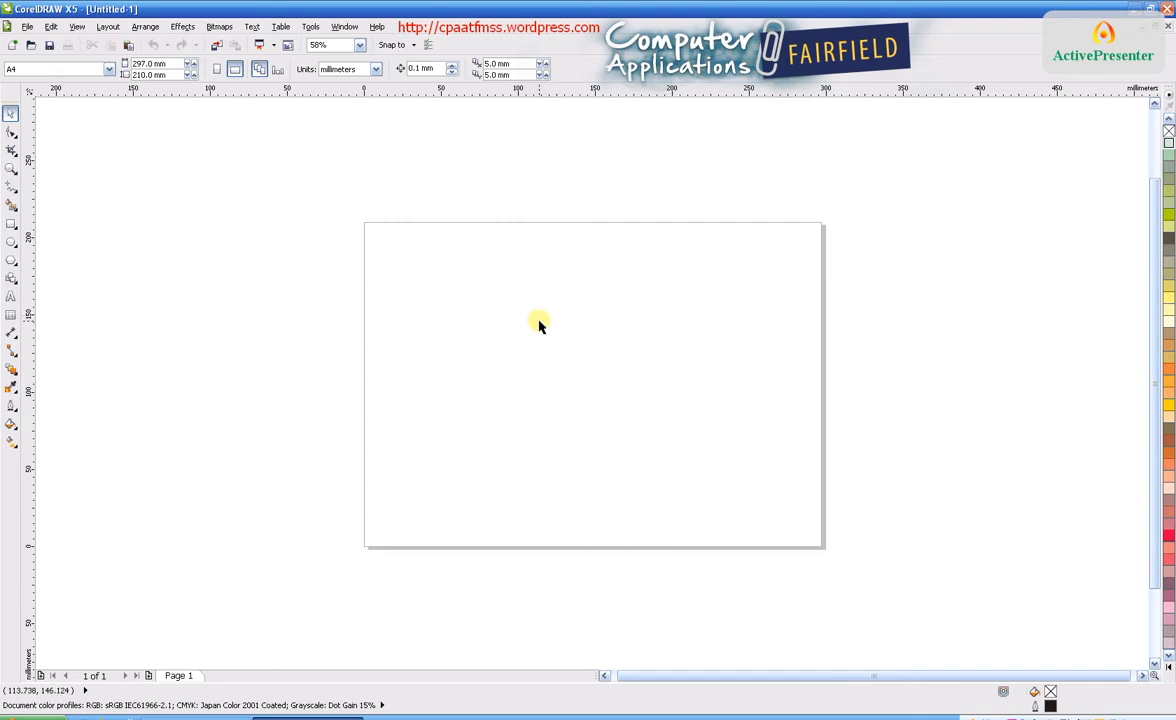
key("ctrl+v")
left_click(686, 362)
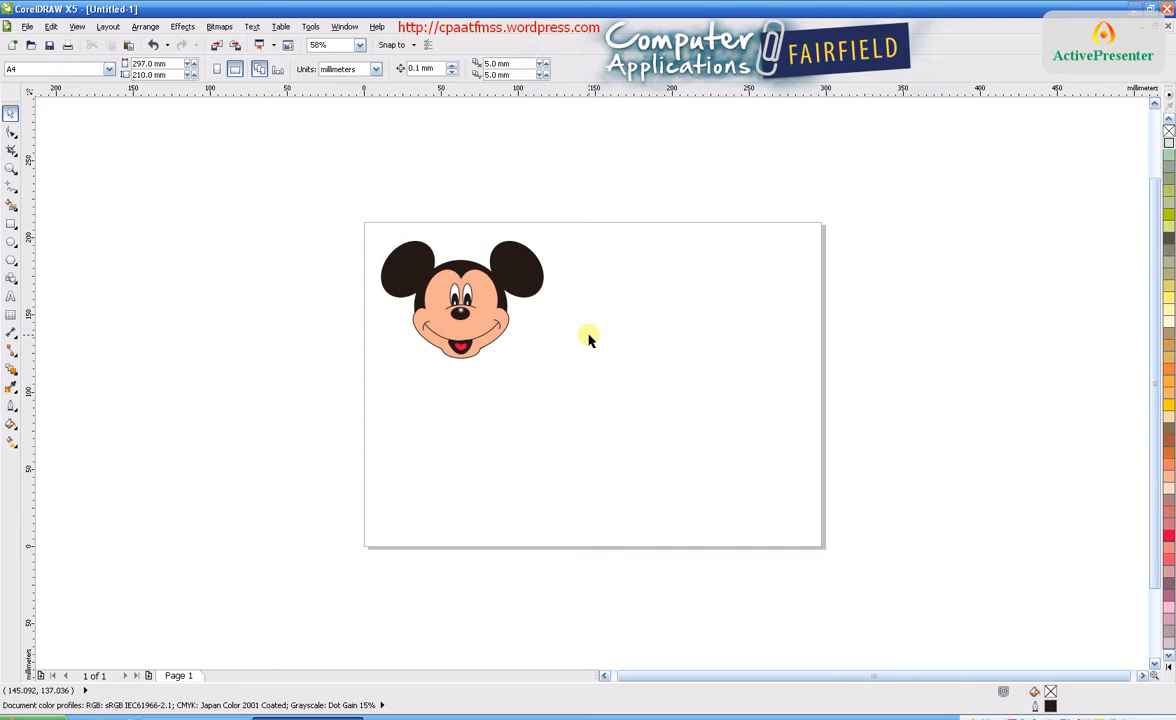
Draw a circle about 91 mm in diameter on the empty area below and to the right of the Mickey face.
left_click(11, 242)
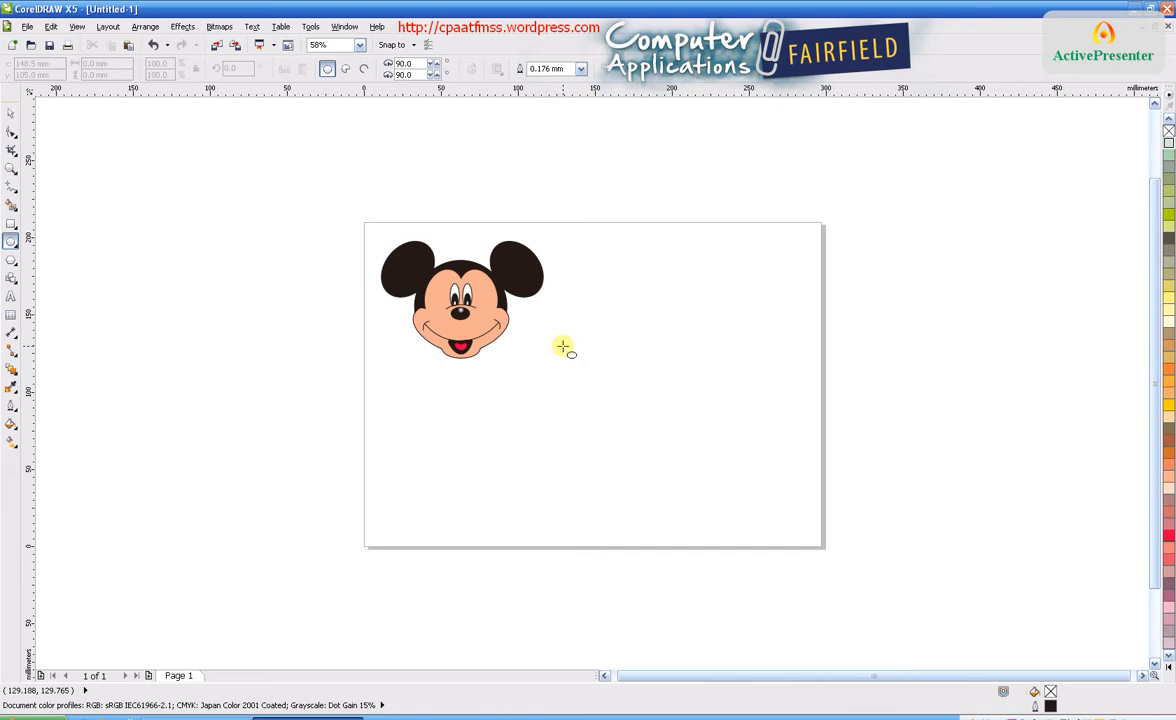
left_click_drag(563, 347, 699, 490)
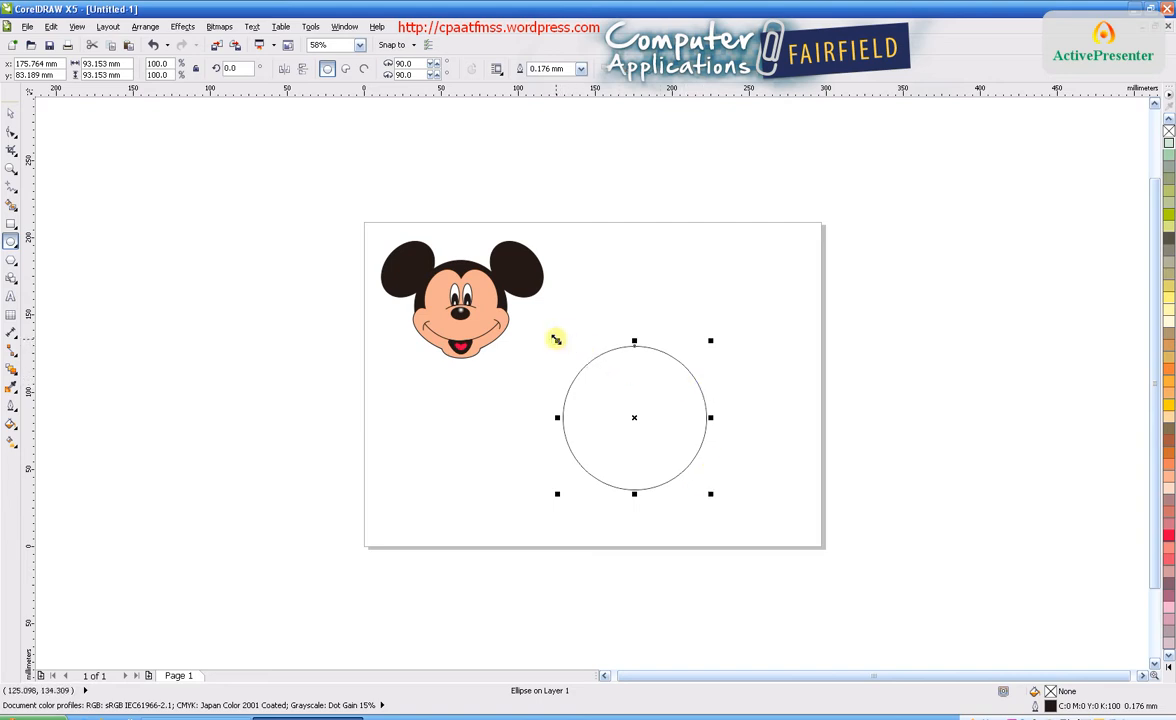
mouse_move(556, 339)
left_mouse_down()
mouse_move(588, 365)
mouse_move(525, 318)
mouse_move(580, 357)
mouse_move(548, 334)
left_mouse_up()
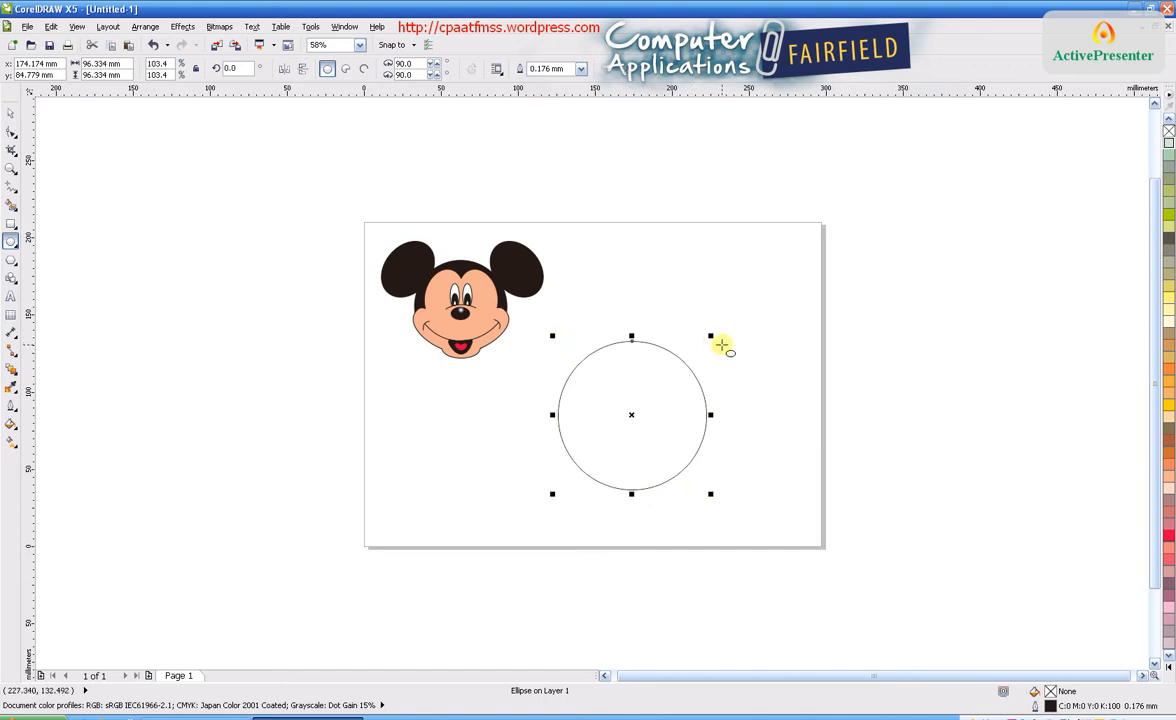
mouse_move(710, 336)
left_mouse_down()
mouse_move(689, 365)
mouse_move(710, 341)
left_mouse_up()
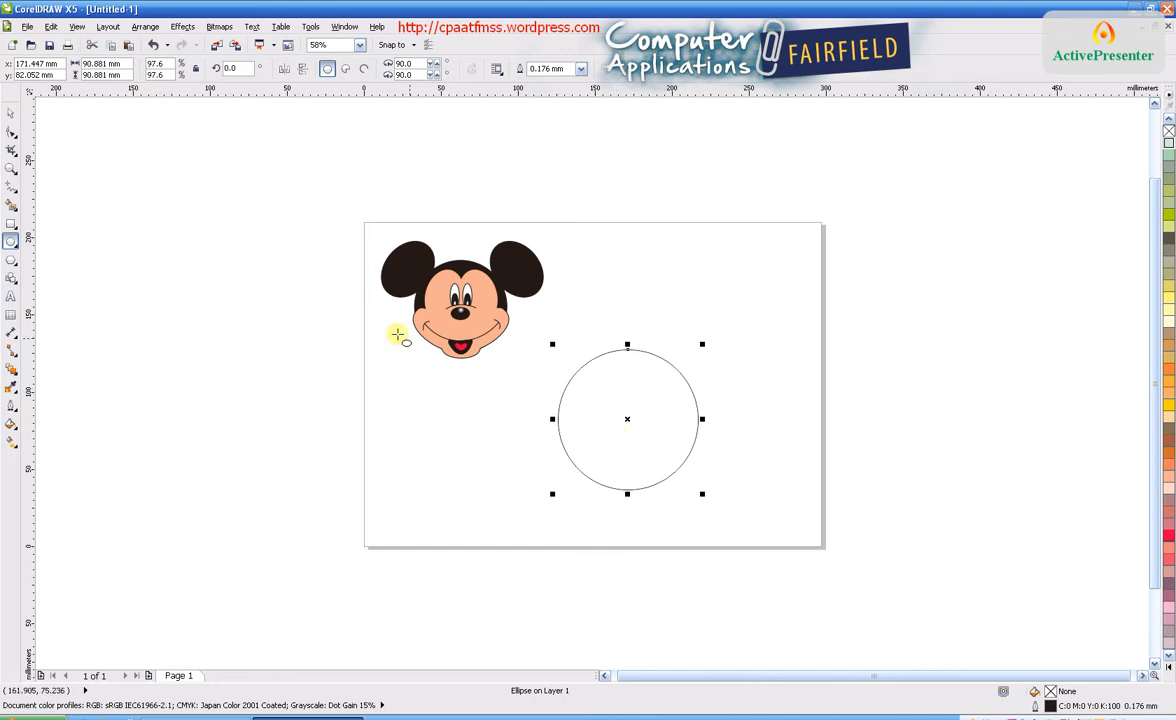
Set the circle's width and height to 60 mm and move it up and left, closer to the Mickey face.
left_click(100, 63)
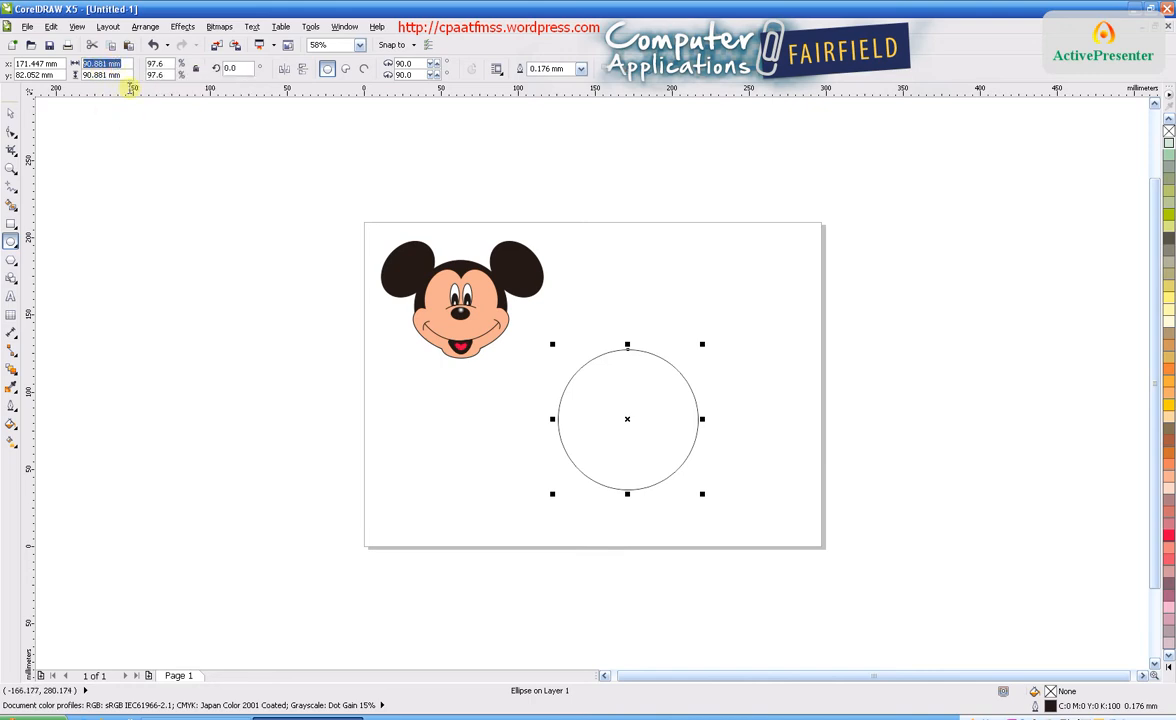
type("60")
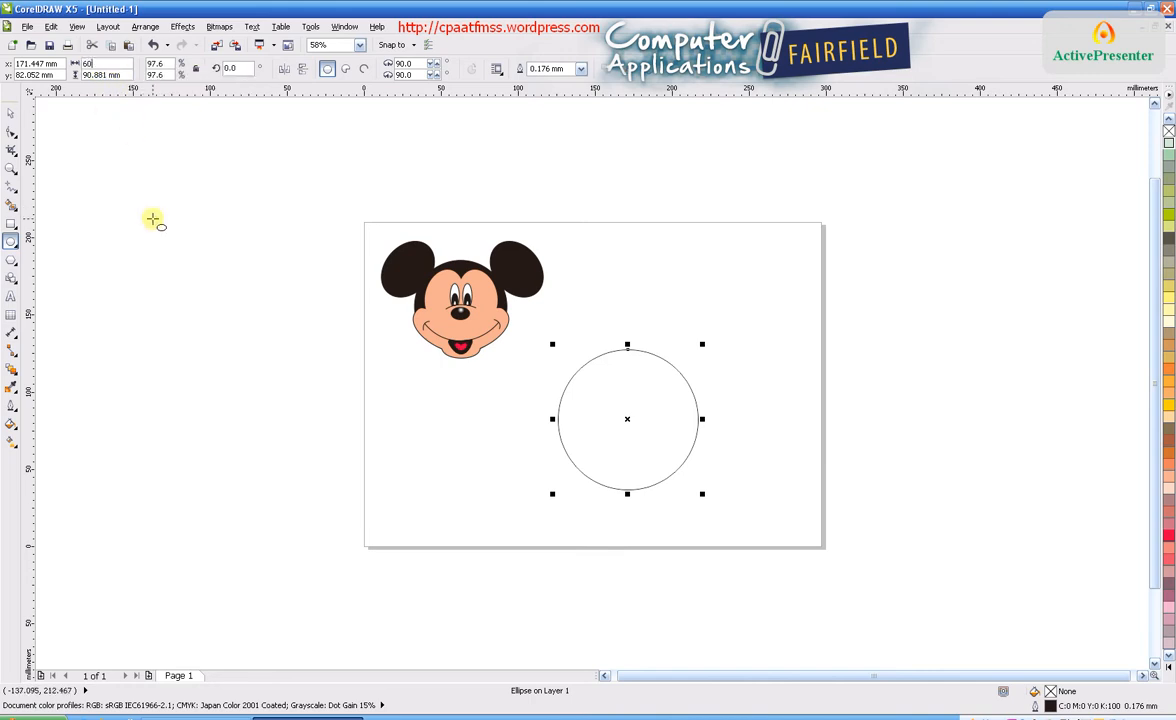
left_click_drag(121, 75, 78, 78)
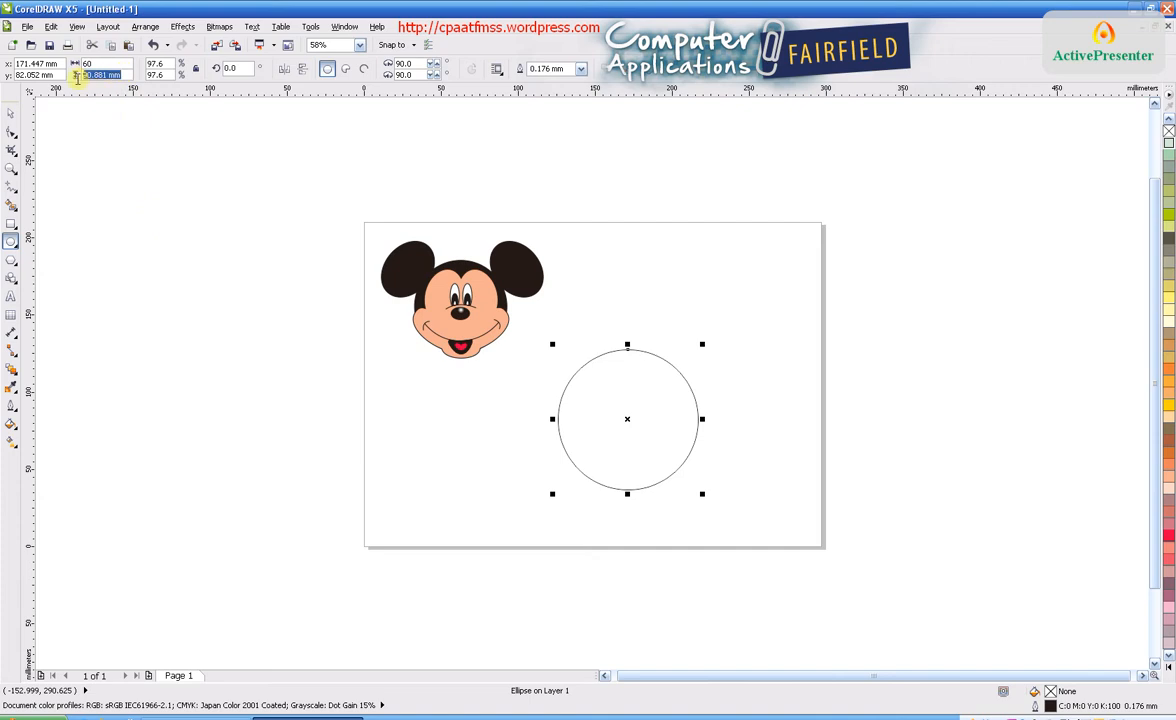
type("60")
key("Return")
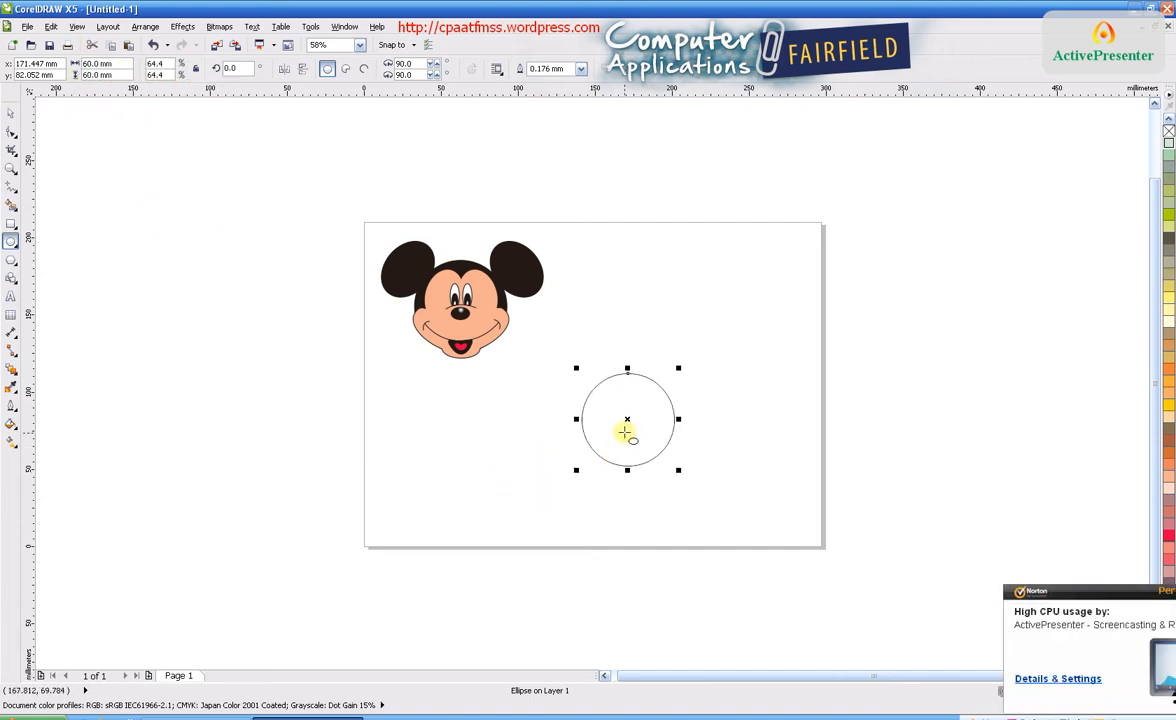
left_click_drag(625, 430, 605, 387)
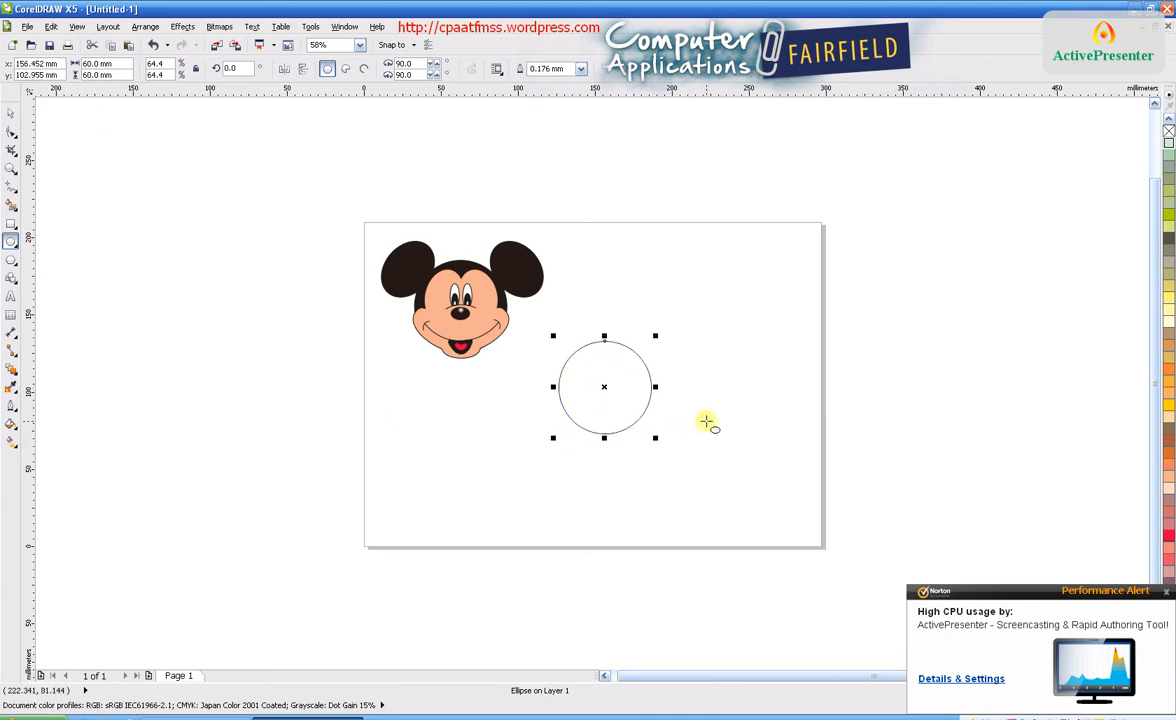
left_click(705, 421)
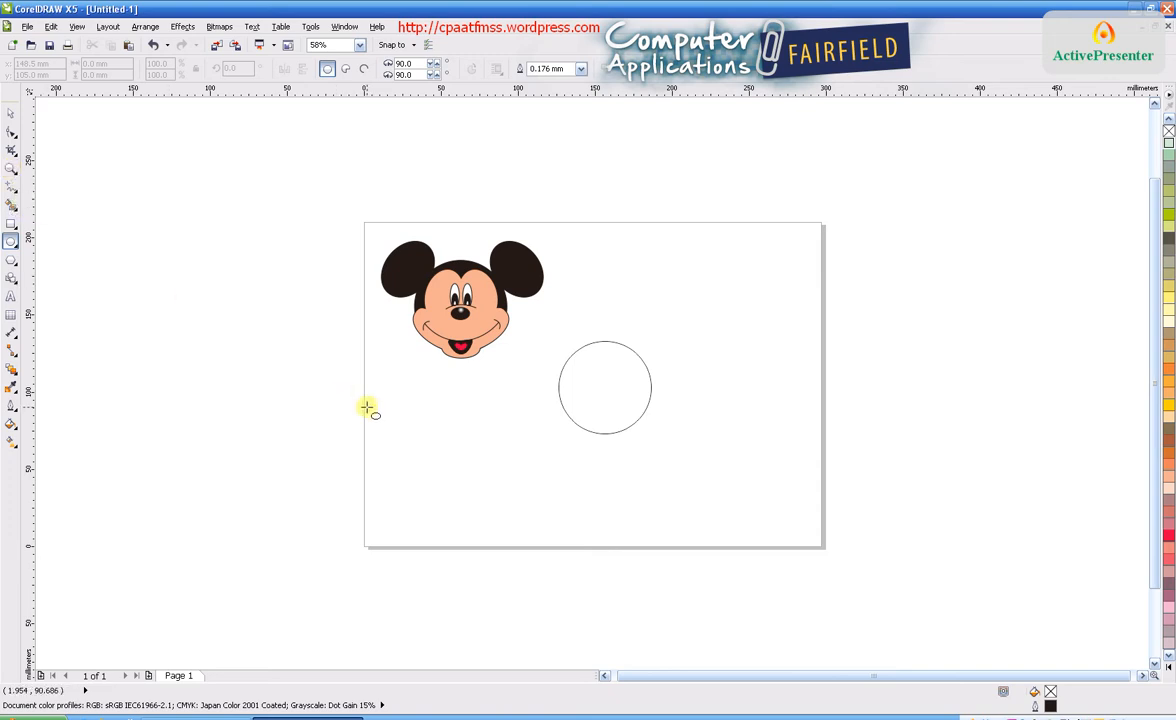
Draw an ellipse about 32 mm wide and 22 mm high, centred over the circle's upper edge and overlapping it slightly.
key("z")
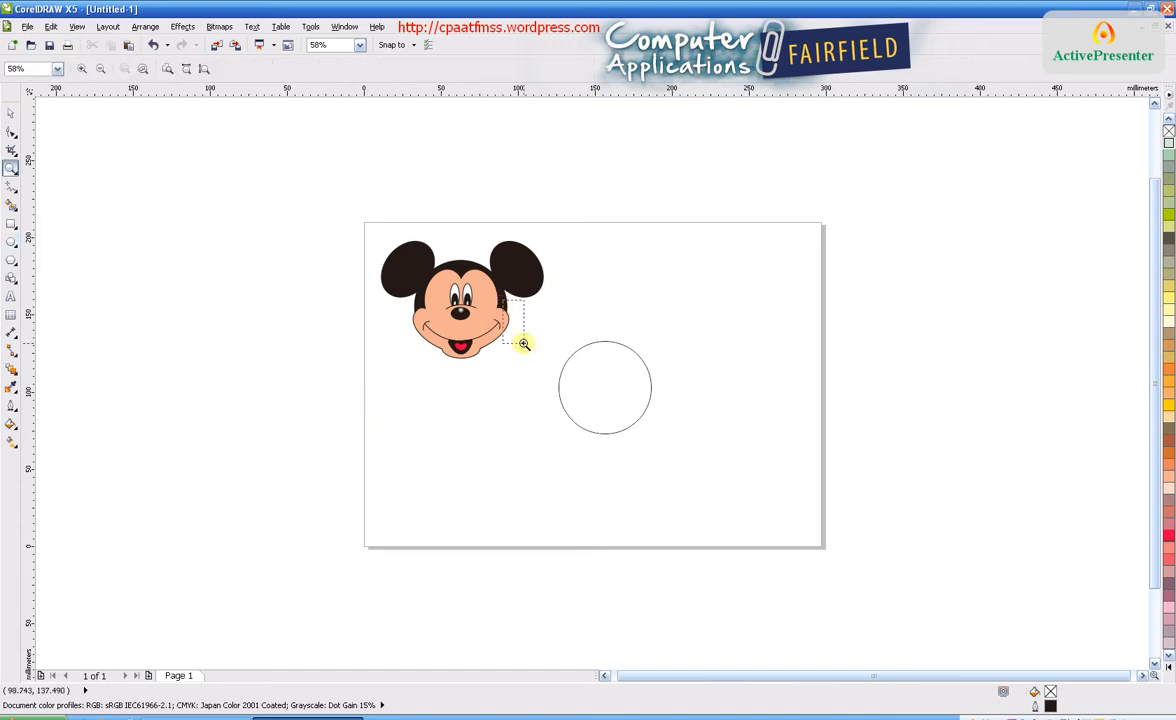
left_click_drag(497, 297, 747, 485)
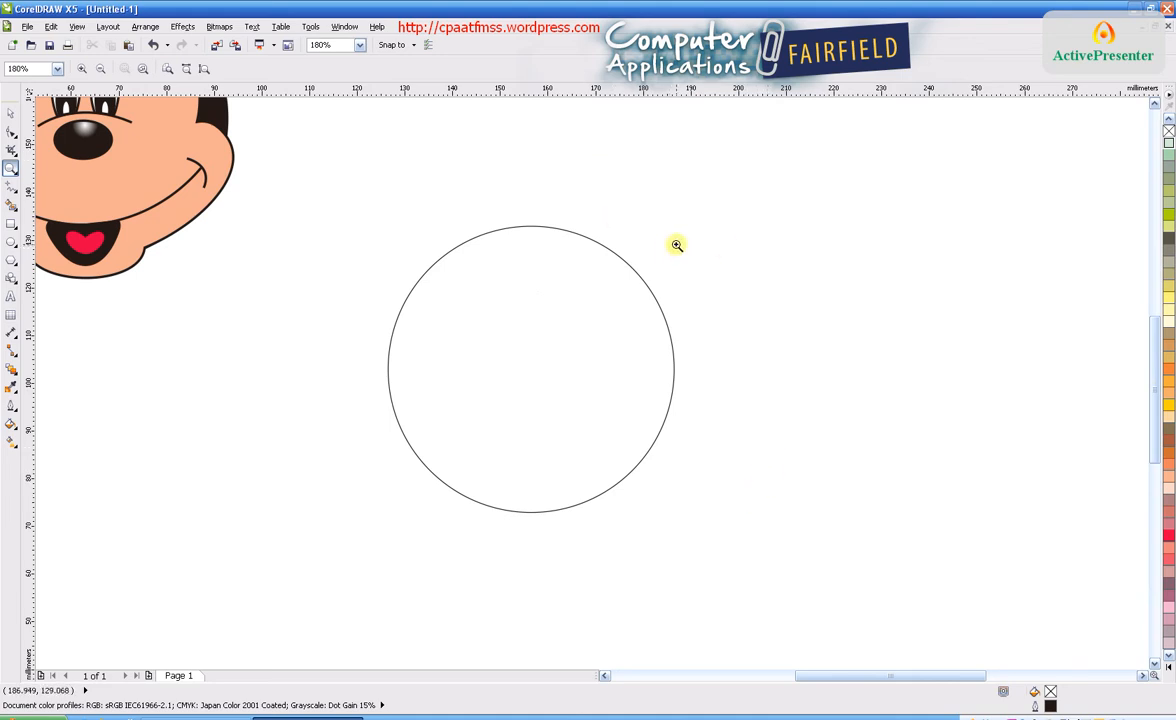
left_click(11, 242)
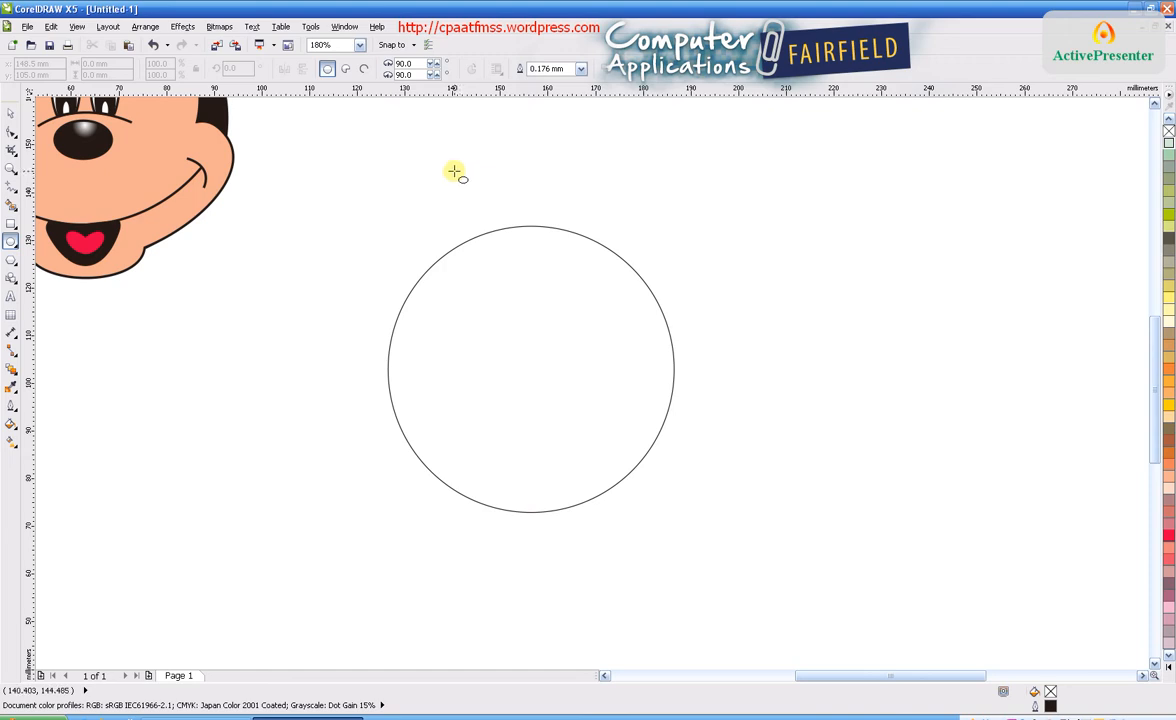
left_click_drag(455, 172, 606, 274)
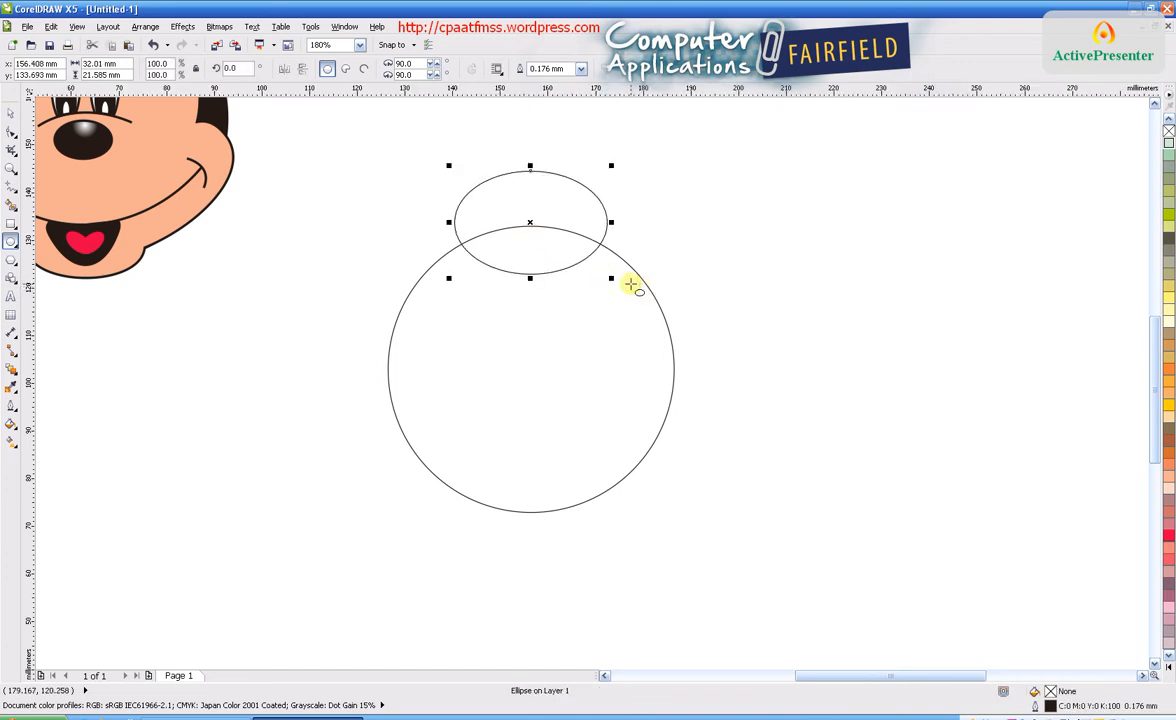
left_click_drag(529, 219, 530, 187)
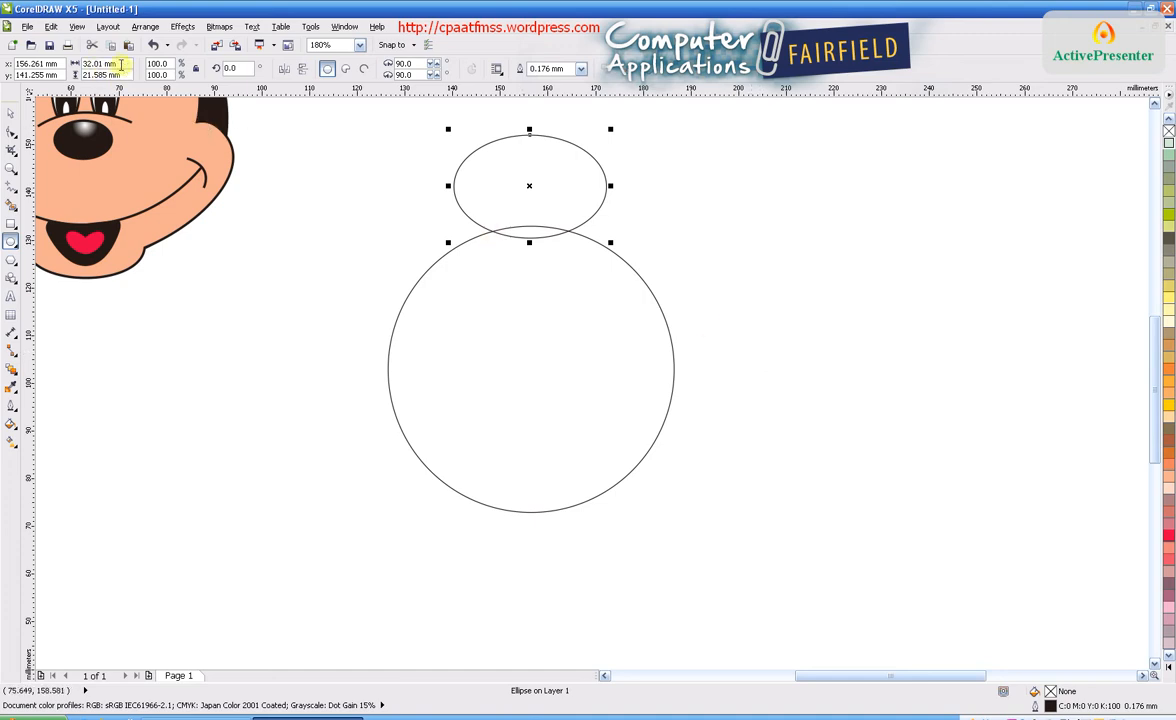
Set the ellipse's size to 40 mm wide by 30 mm high and move it up to overlap only the circle's top.
left_click(120, 64)
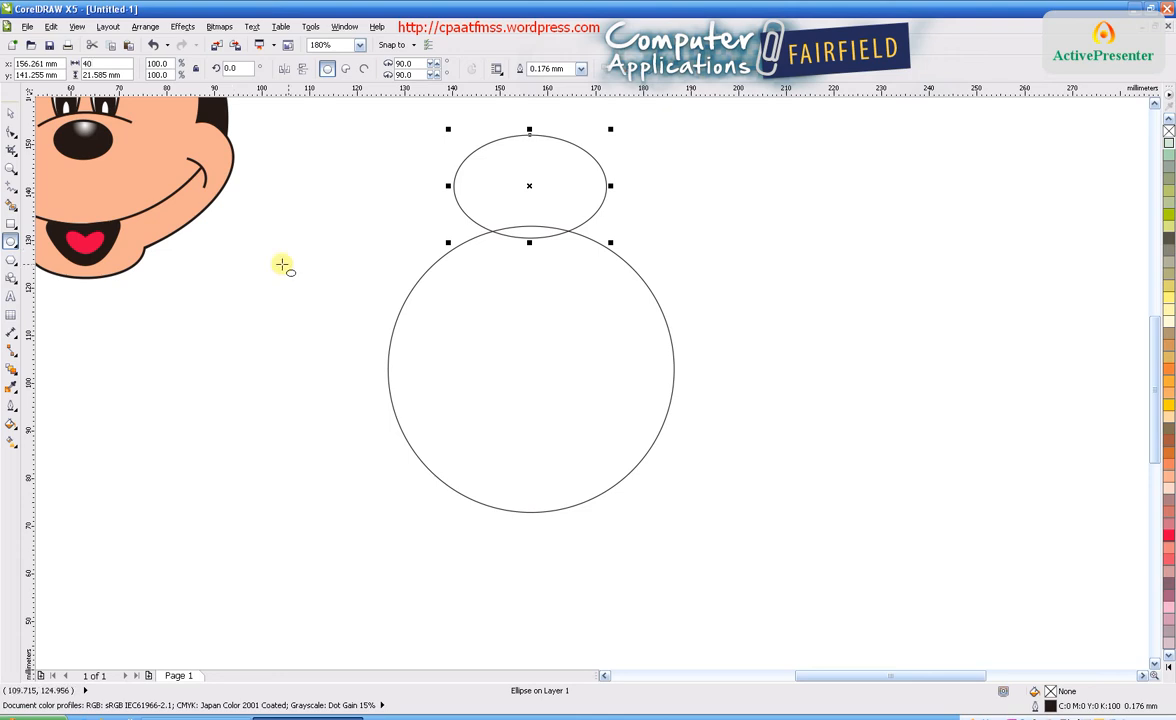
left_click(118, 75)
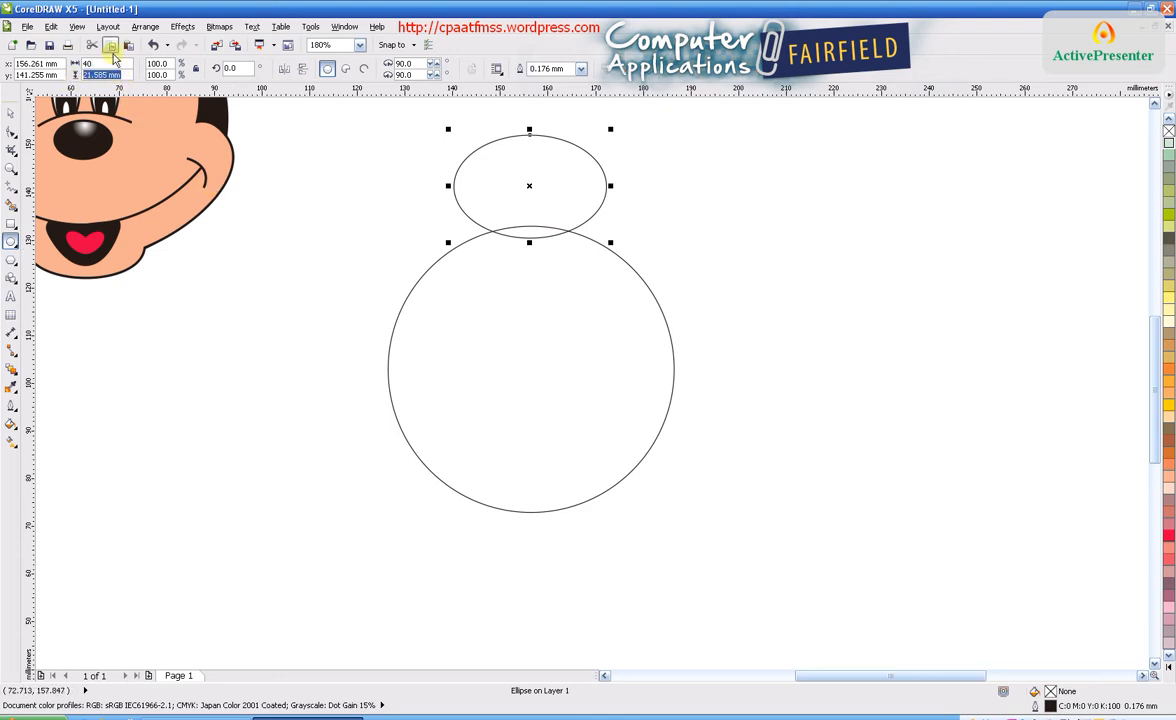
type("30")
key("Return")
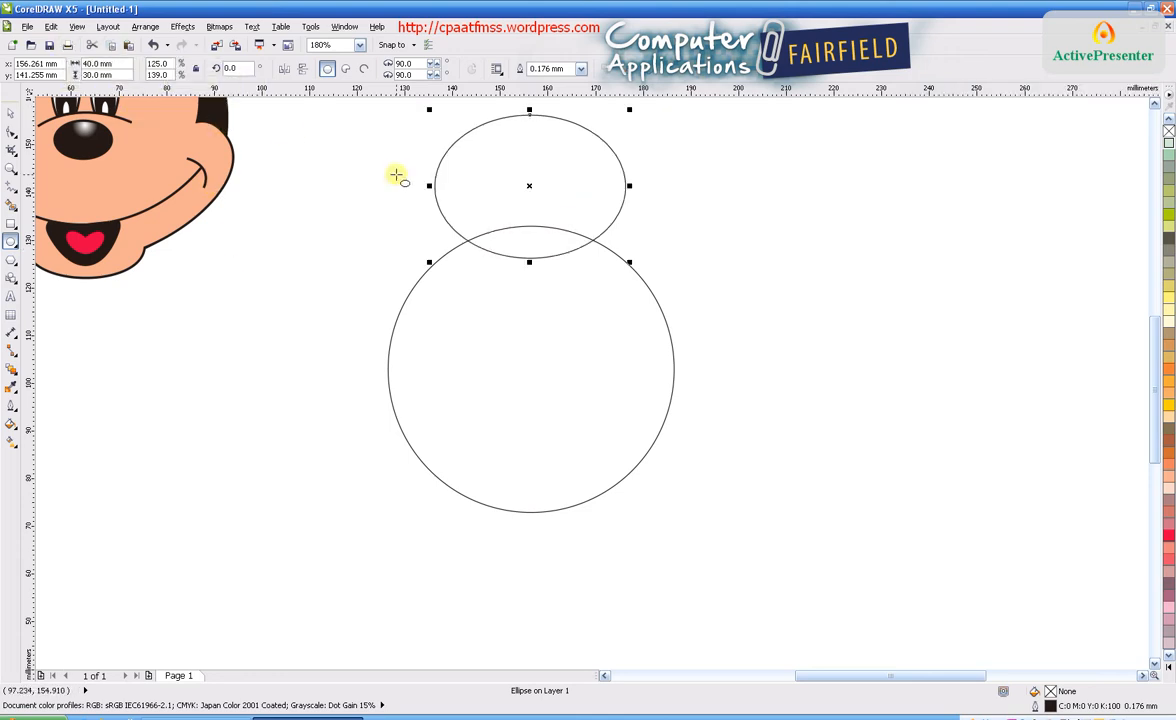
left_click_drag(528, 186, 530, 165)
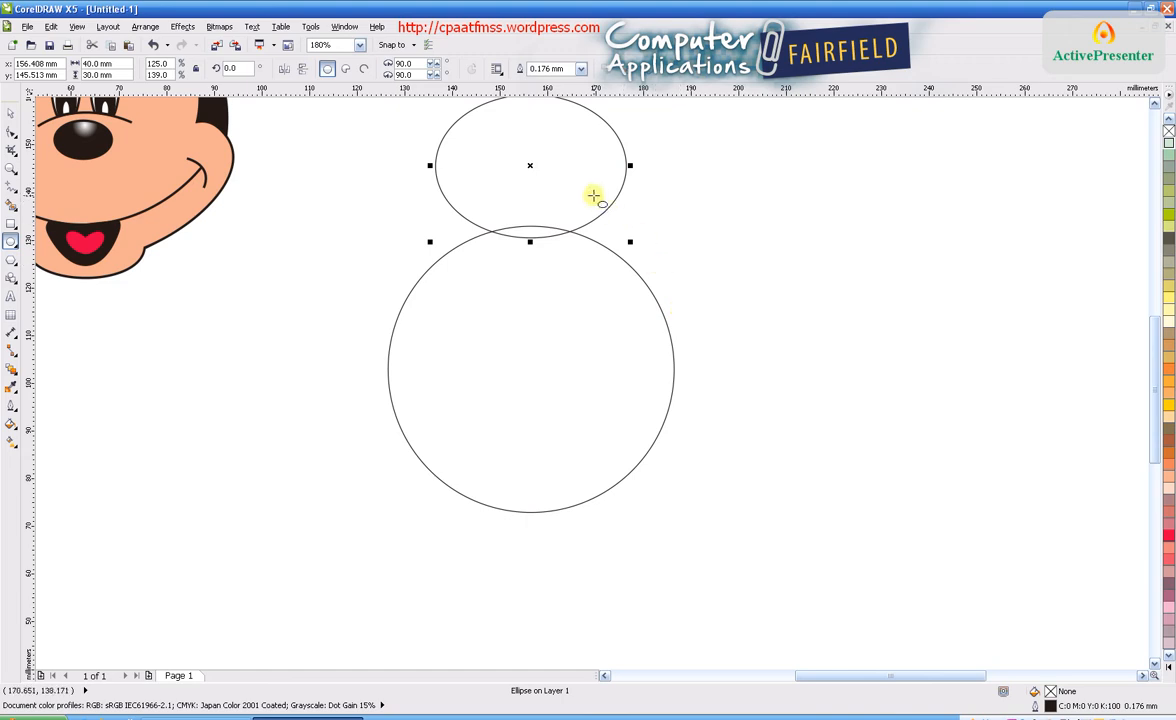
Rotate the ellipse clockwise to about 310.6° and move it to the circle's upper right edge as an ear.
left_click_drag(1154, 343, 1156, 325)
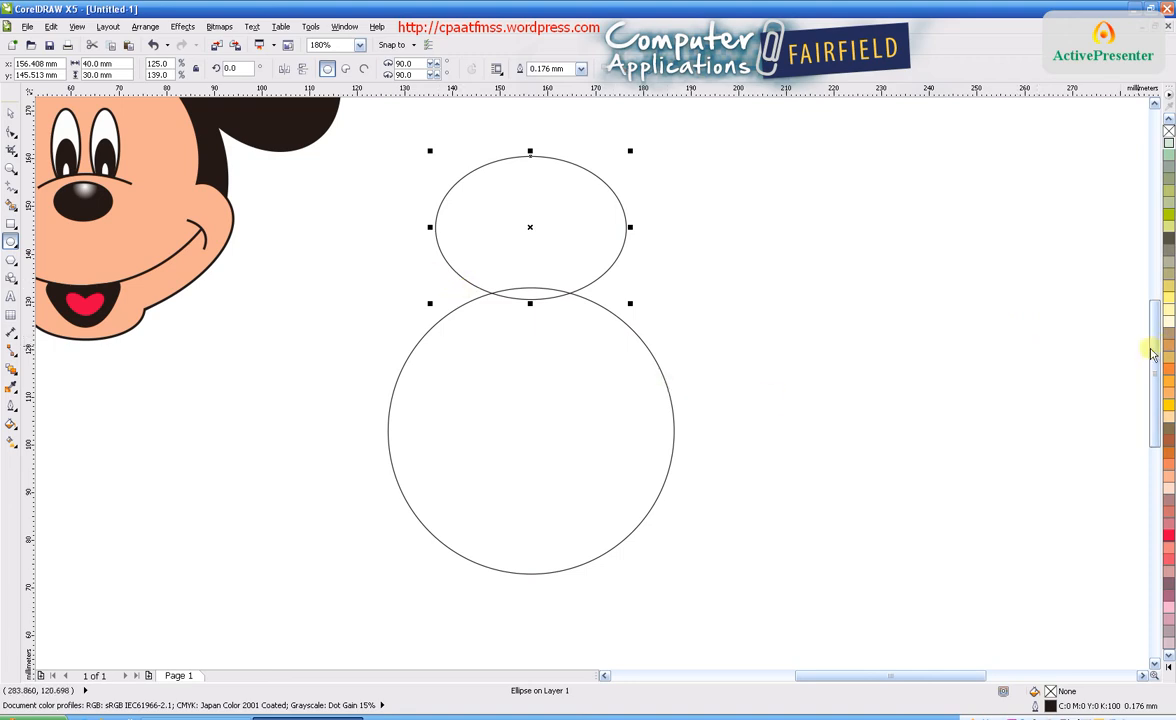
left_click_drag(1152, 352, 1152, 305)
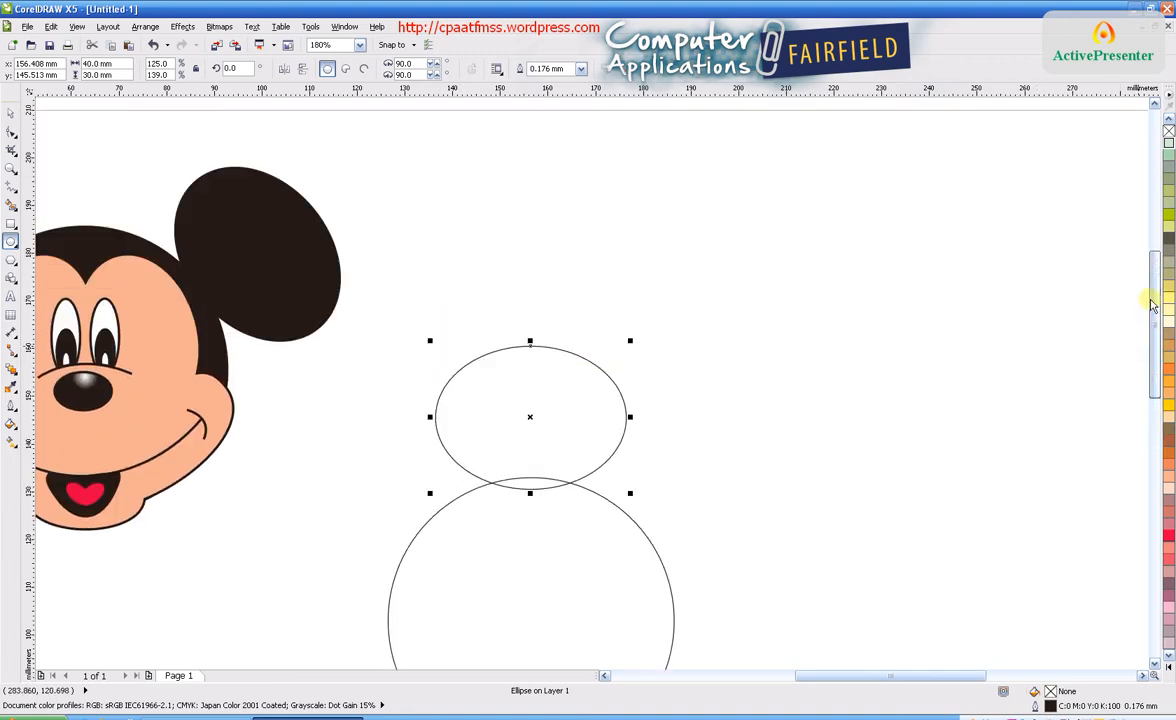
scroll(1152, 305, "down", 1)
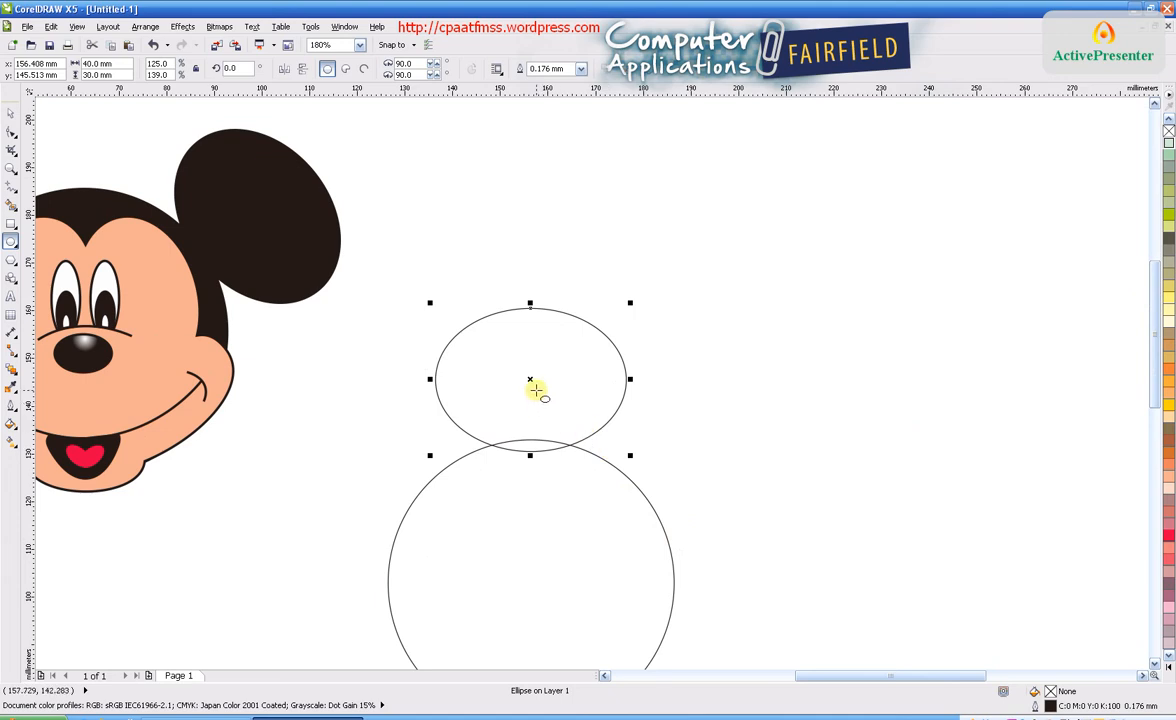
left_click(527, 383)
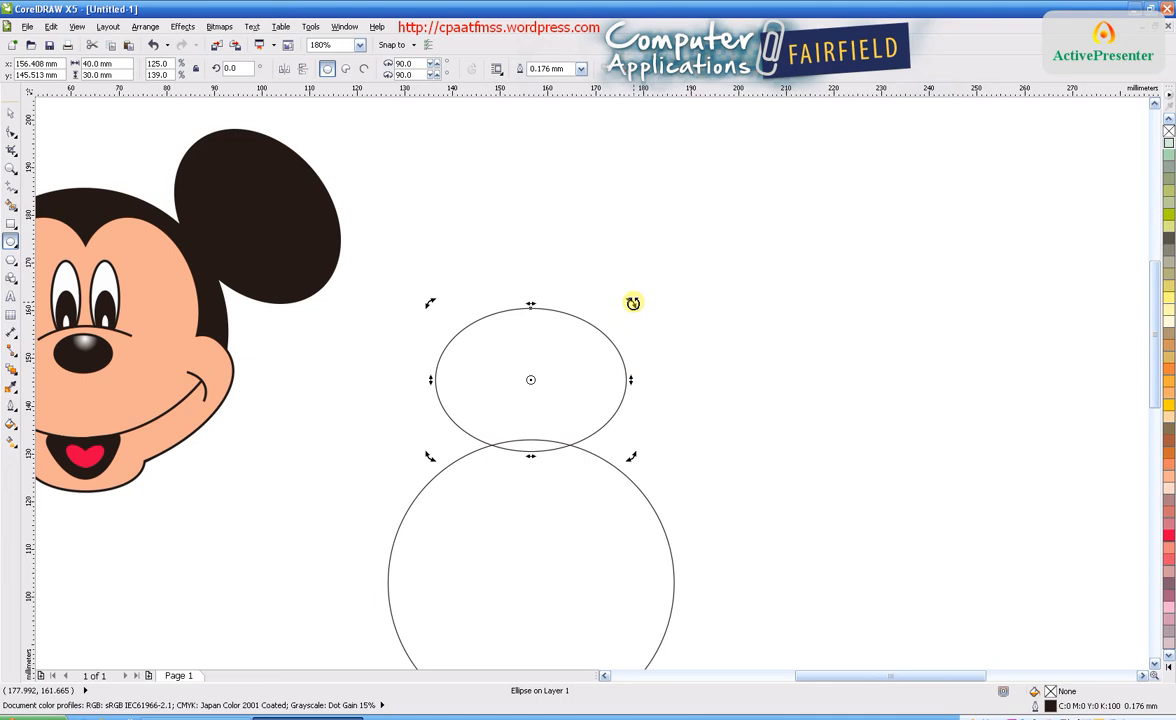
mouse_move(633, 303)
left_mouse_down()
mouse_move(643, 344)
mouse_move(616, 402)
left_mouse_up()
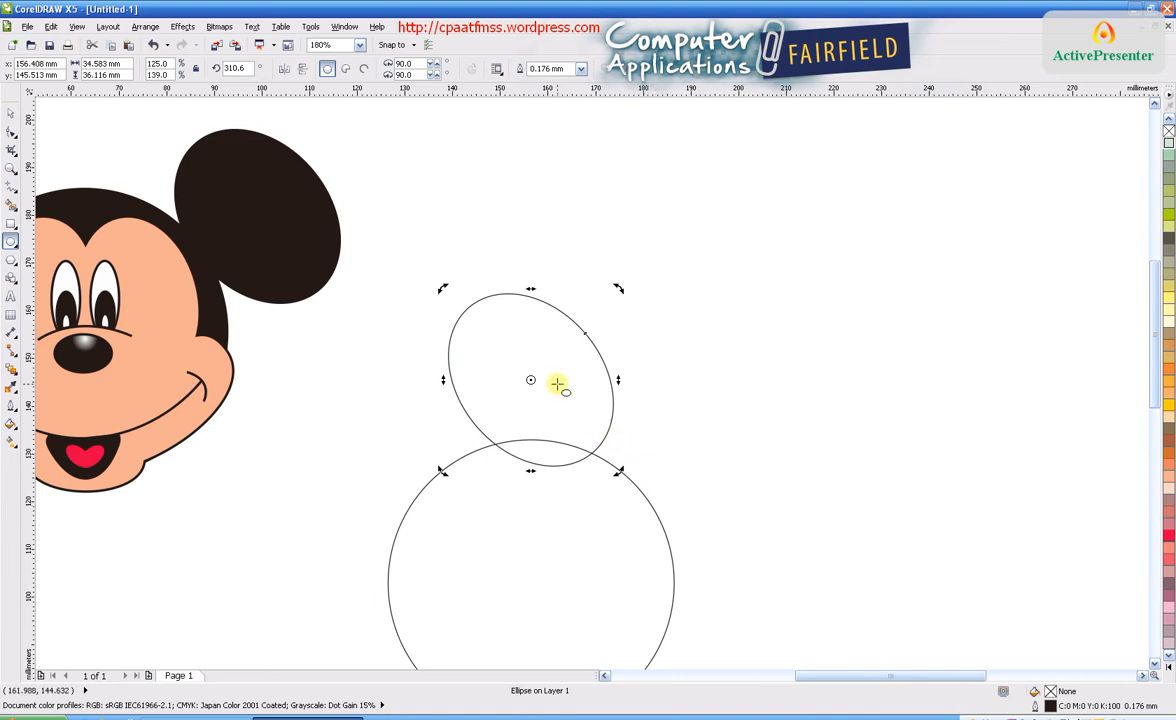
left_click(557, 384)
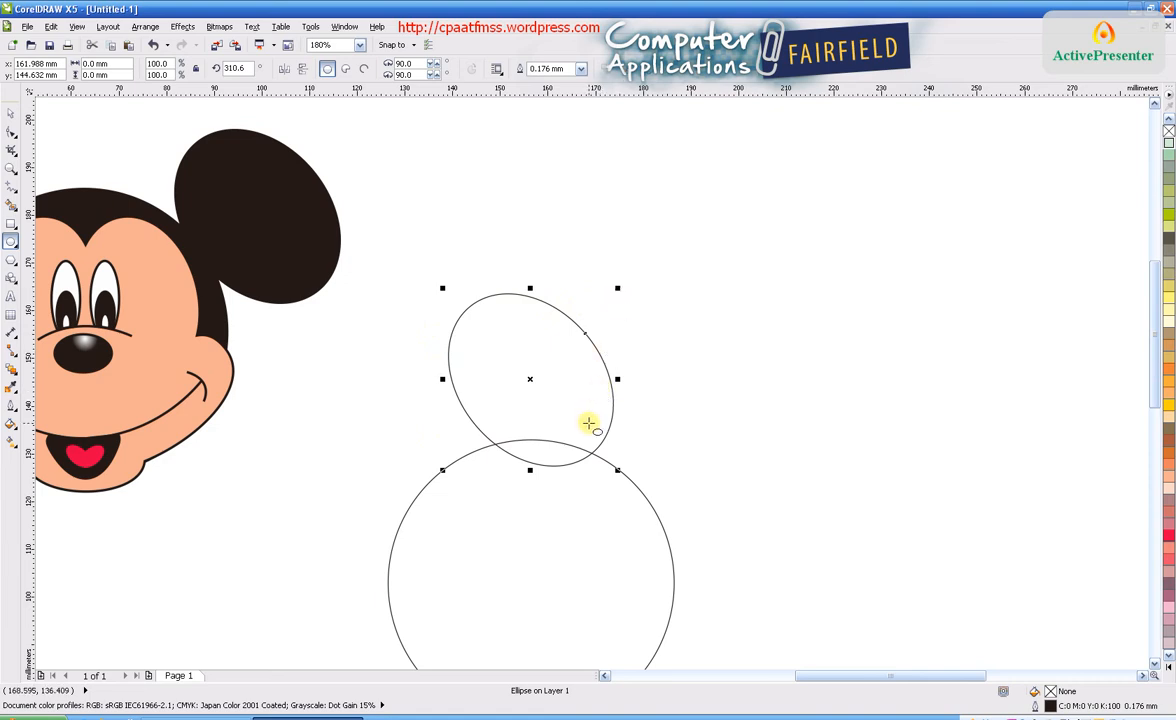
left_click_drag(530, 378, 705, 478)
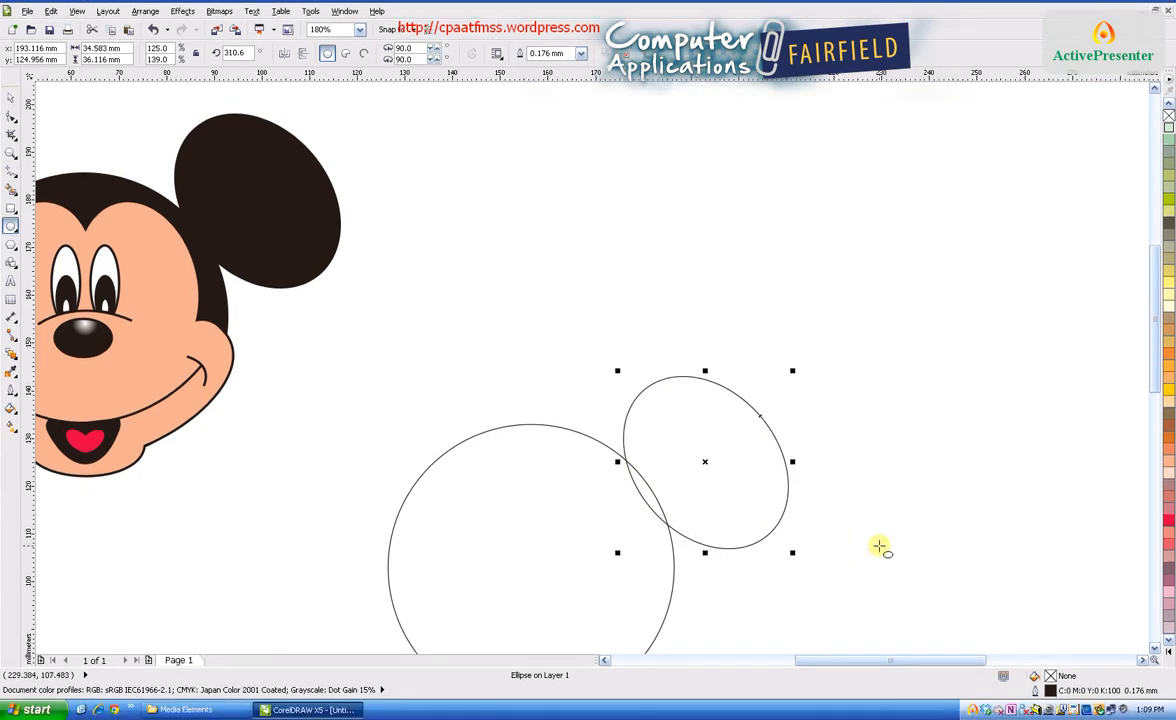
left_click_drag(1155, 314, 1145, 349)
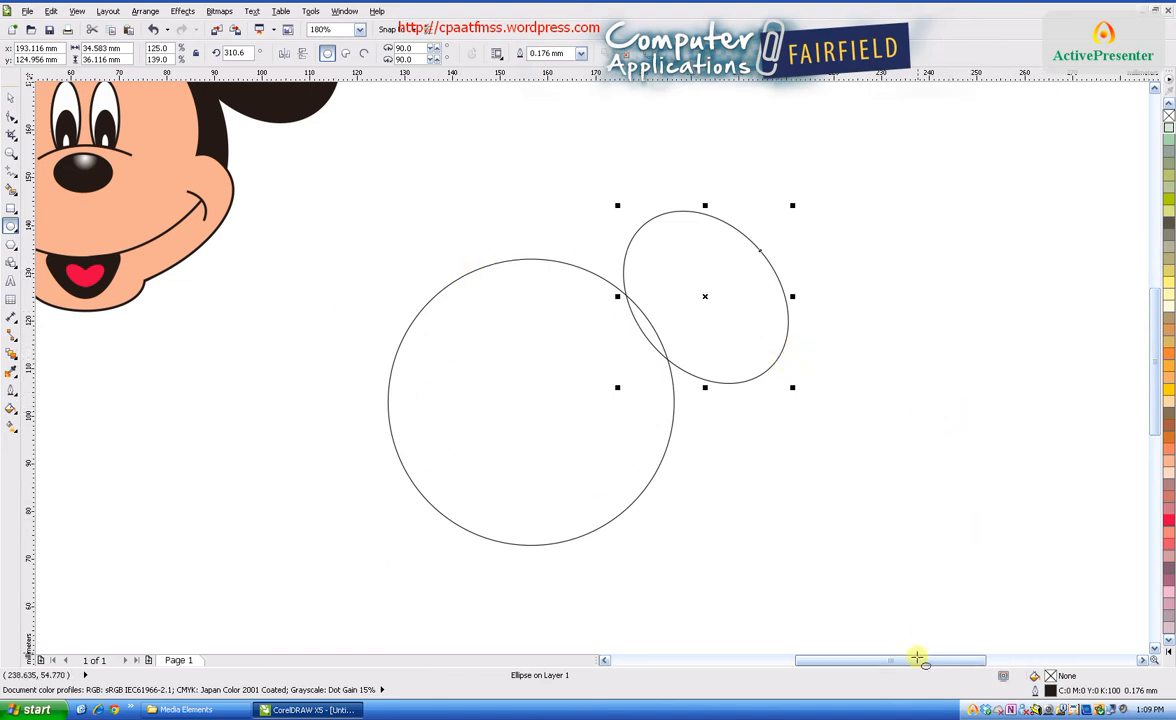
scroll(1156, 420, "up", 5)
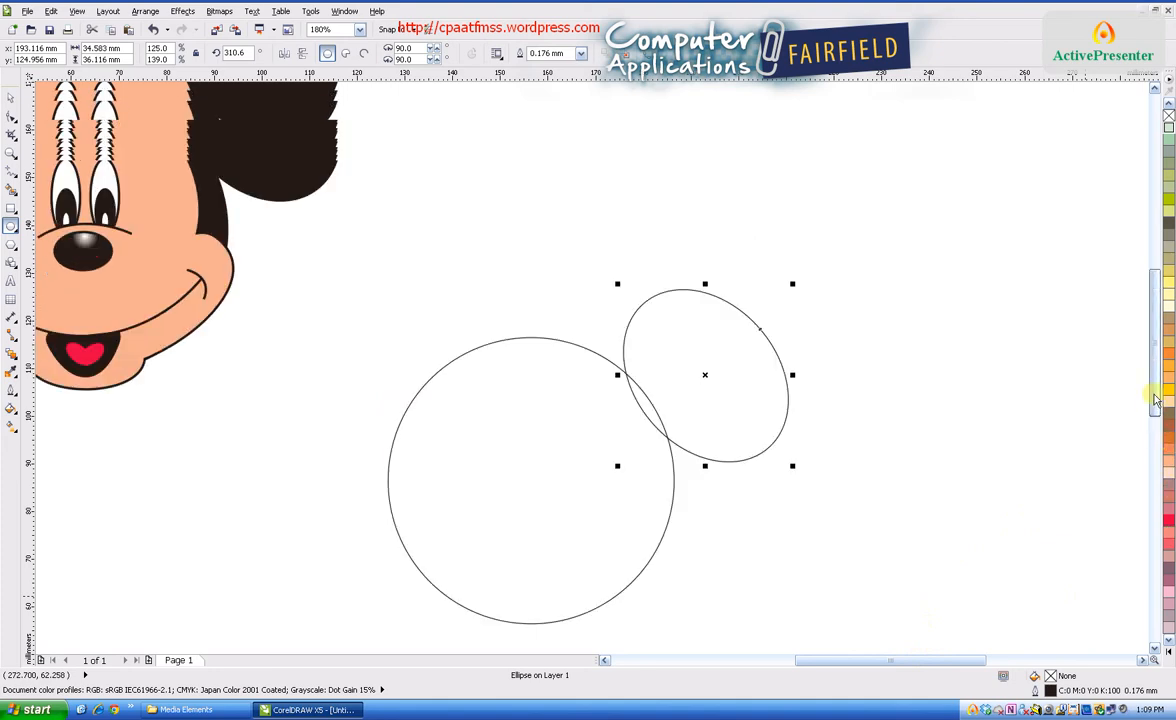
left_click_drag(866, 658, 806, 660)
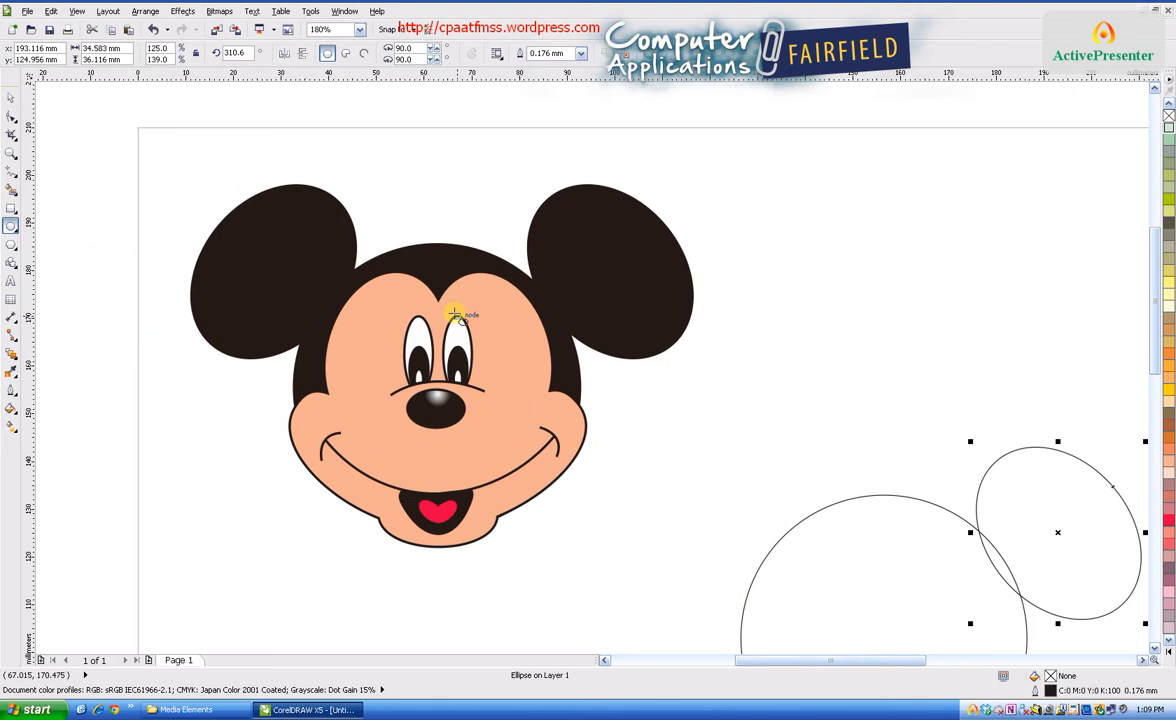
left_click_drag(793, 664, 822, 661)
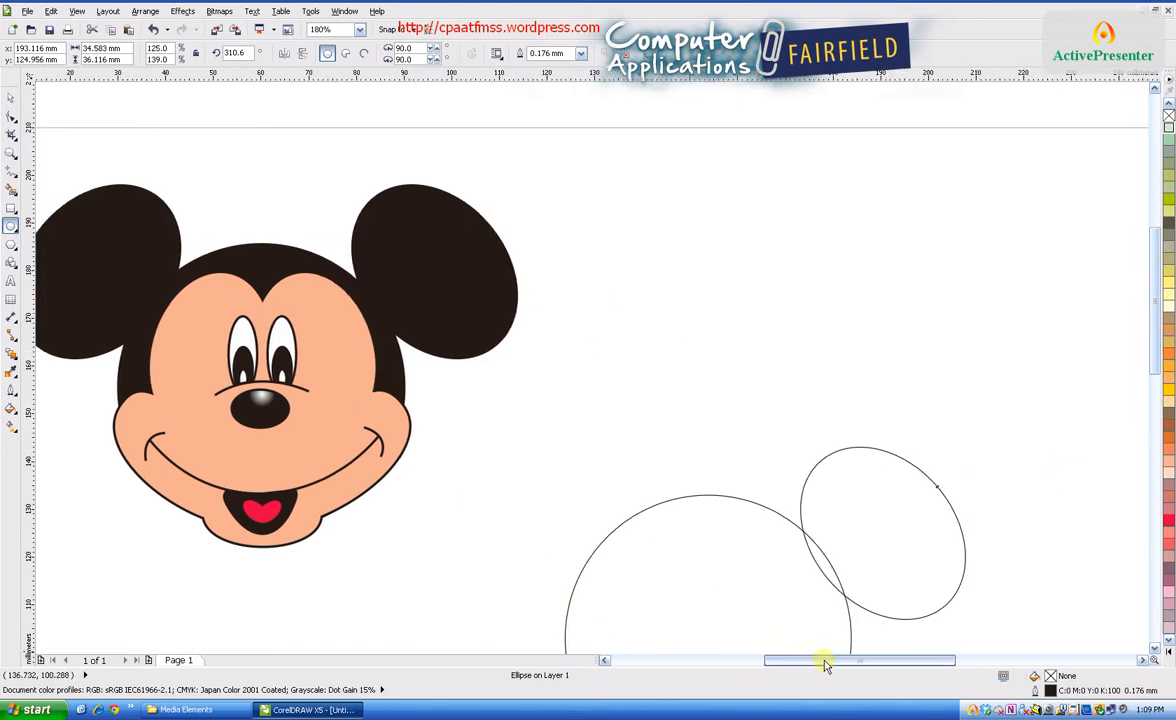
left_click_drag(1157, 247, 1157, 302)
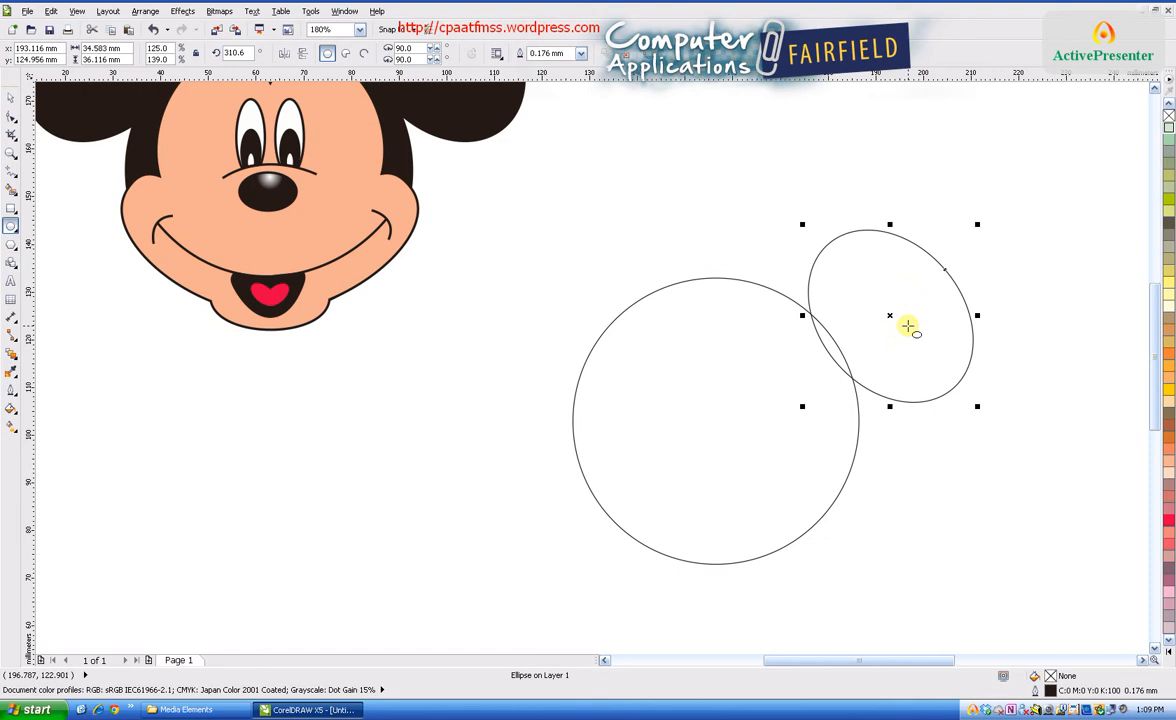
Duplicate the ear ellipse and move the copy to the circle's upper left edge, overlapping it slightly.
key("space")
key("ctrl+d")
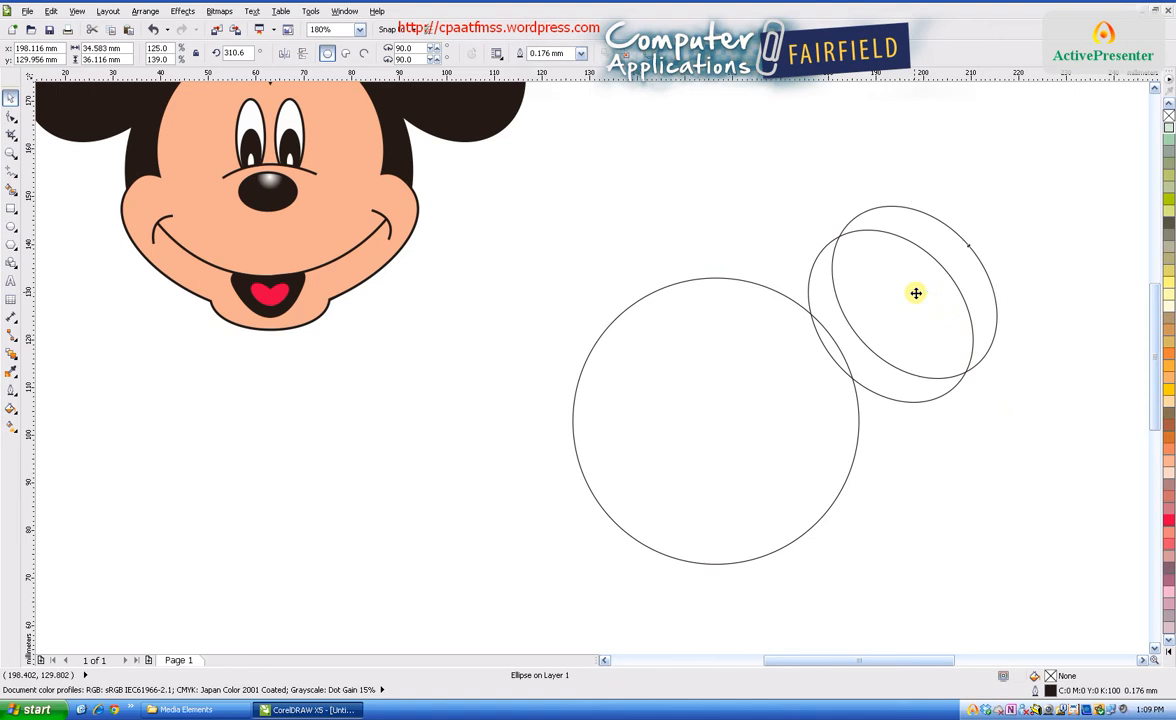
left_click_drag(916, 293, 526, 320)
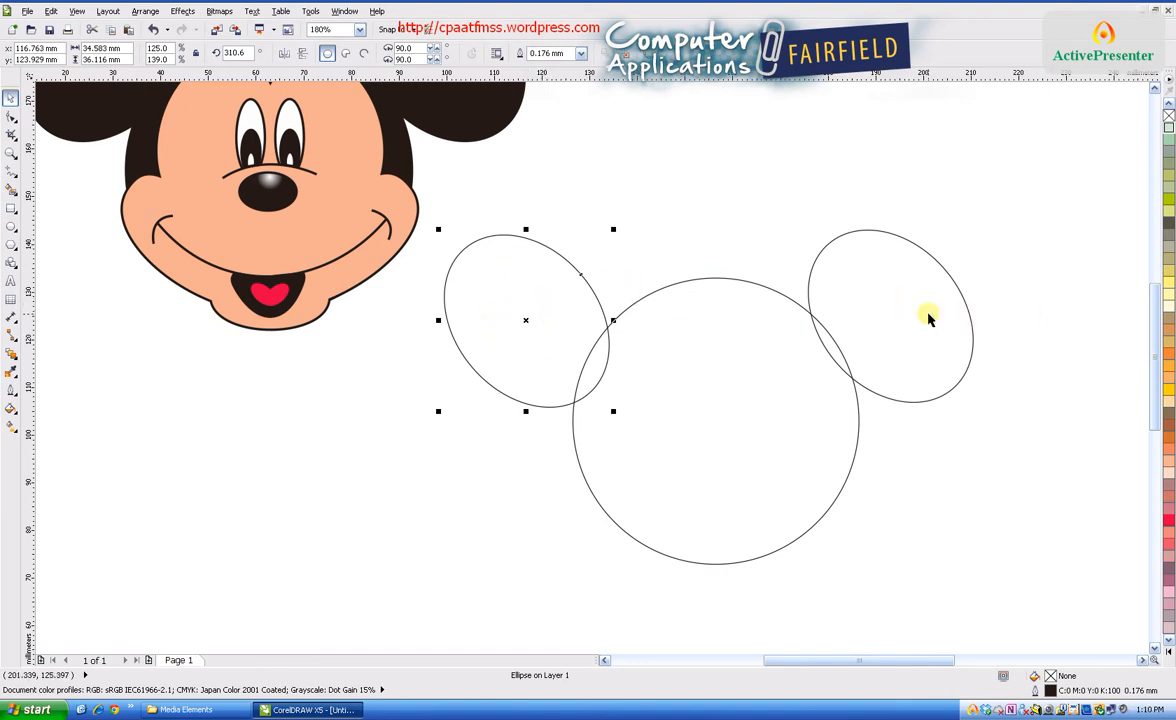
Mirror the left ear ellipse horizontally and move it slightly right to overlap the circle's upper left edge.
mouse_move(1155, 325)
left_mouse_down()
mouse_move(1157, 263)
mouse_move(1155, 324)
left_mouse_up()
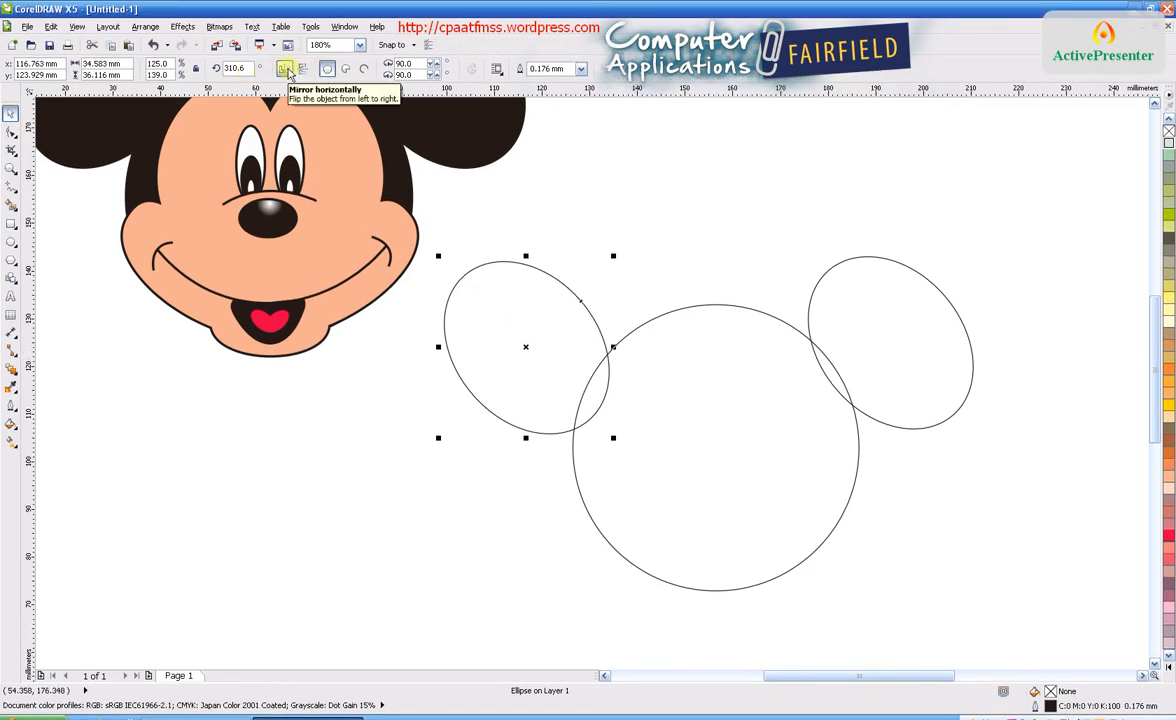
left_click(286, 70)
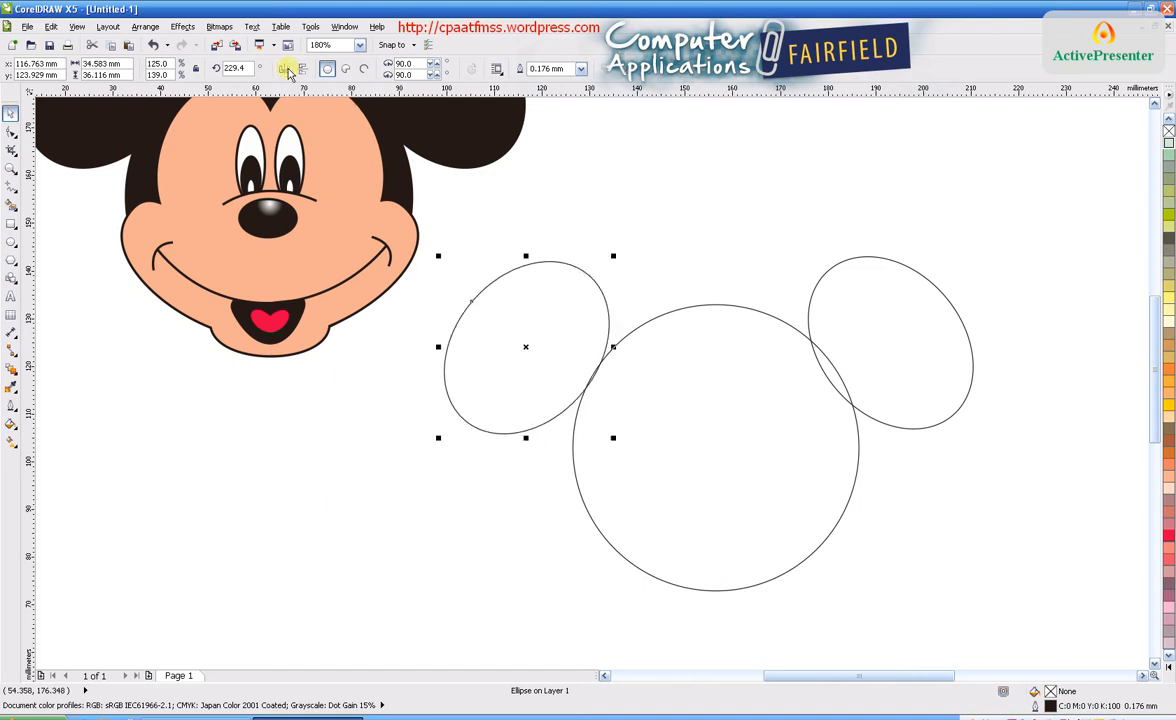
left_click_drag(524, 345, 540, 348)
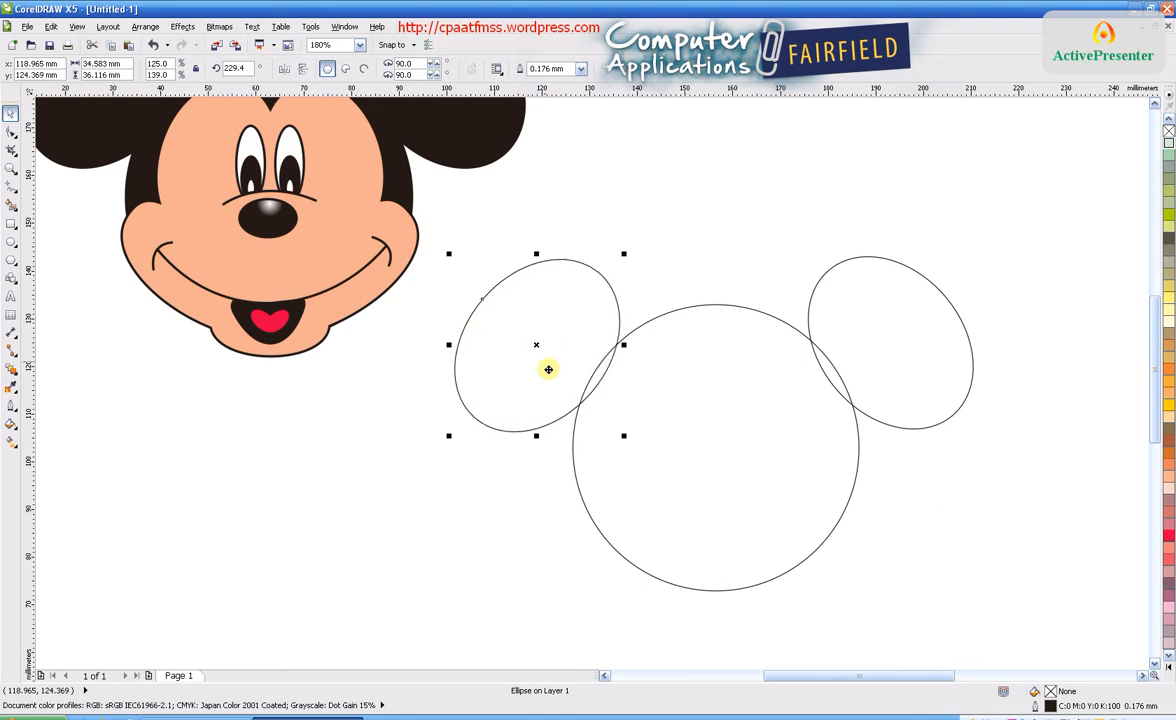
left_click(950, 530)
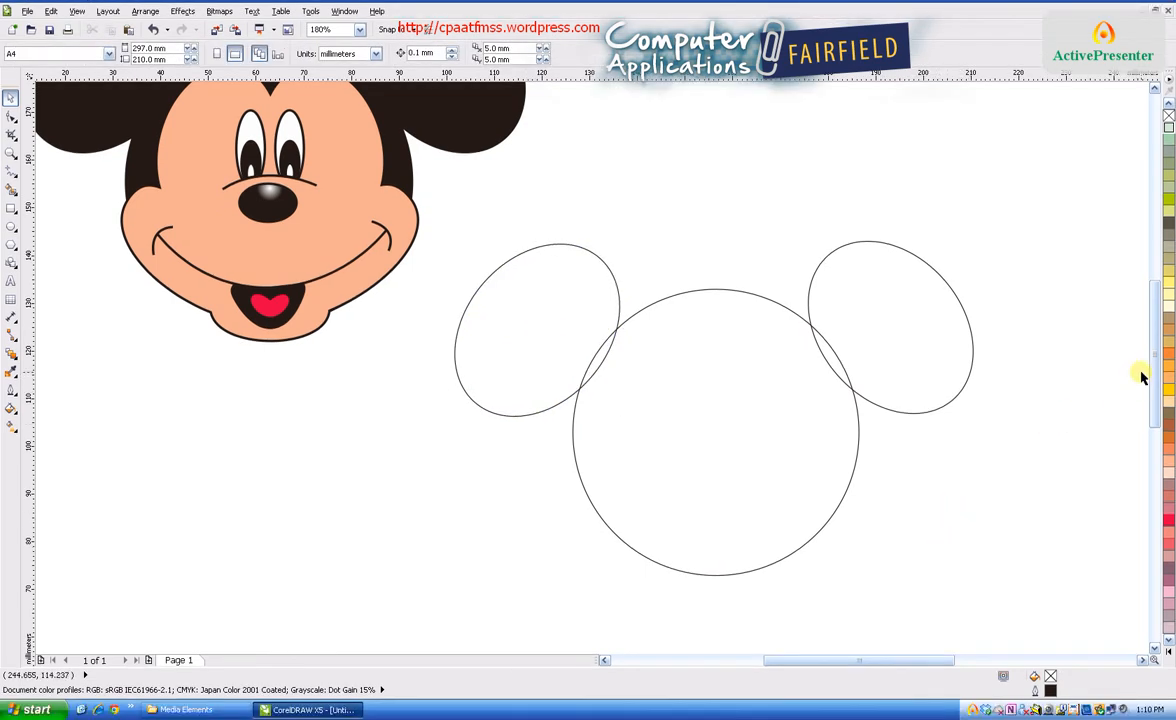
Select the circle and both ear ellipses and weld them into a single head outline.
scroll(1152, 336, "up", 3)
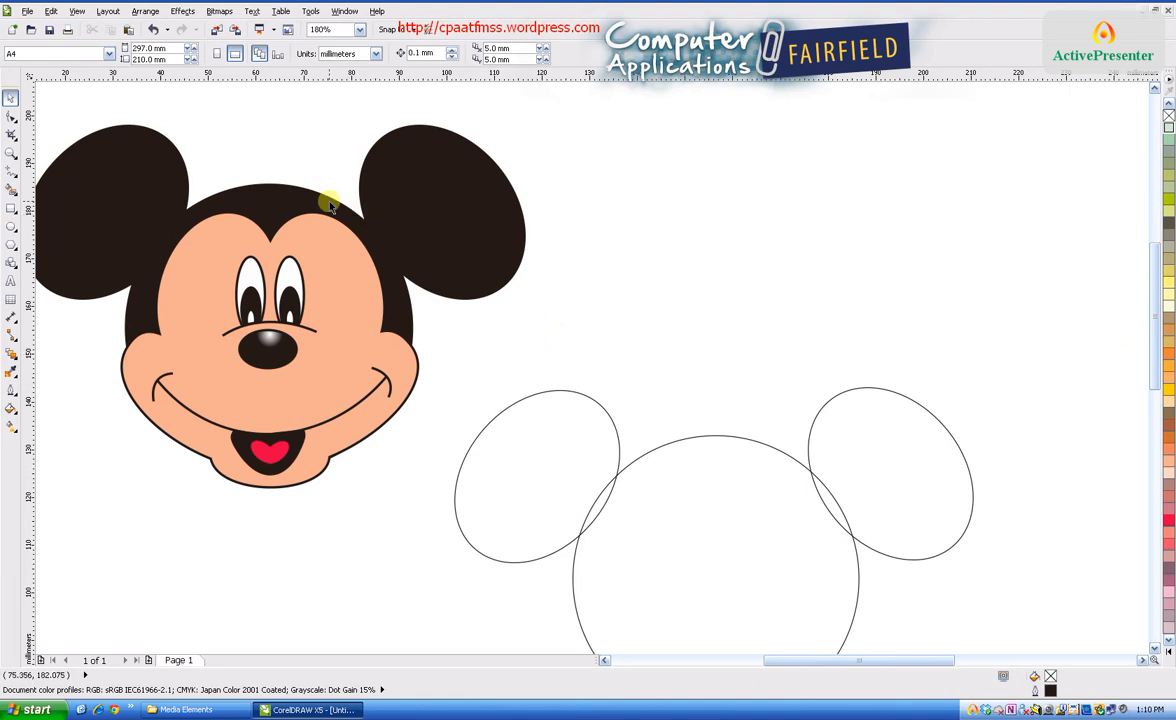
scroll(1155, 393, "down", 3)
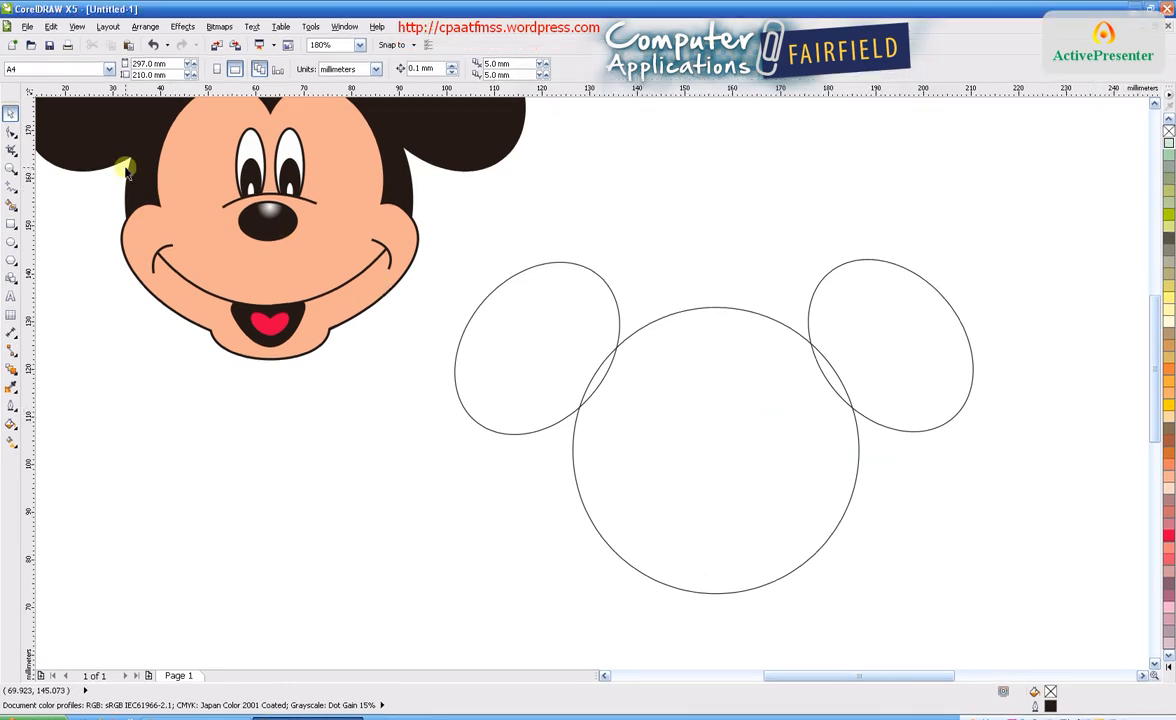
left_click(12, 115)
left_click_drag(437, 226, 984, 596)
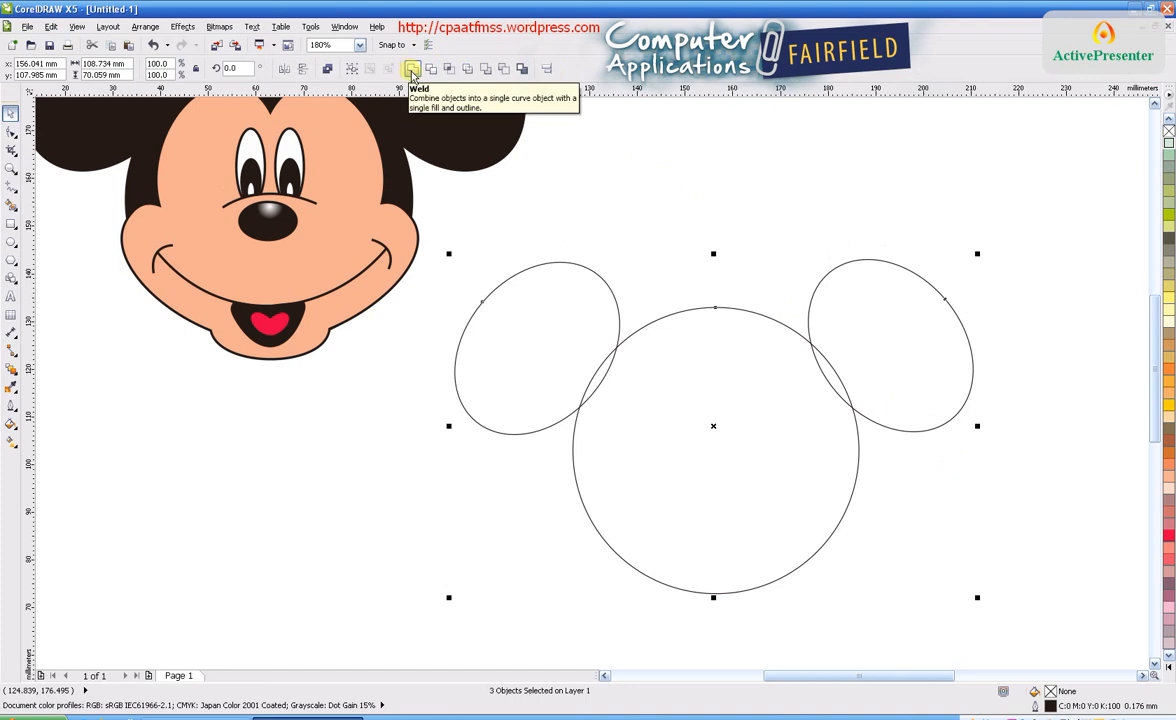
left_click(412, 69)
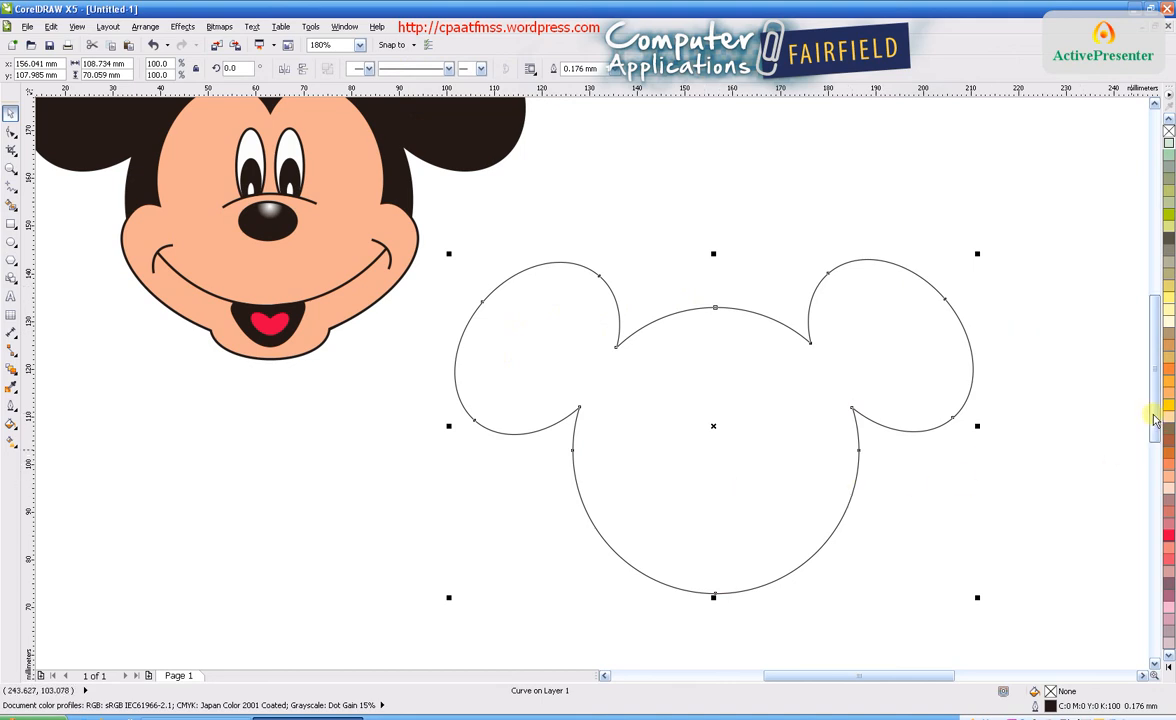
Expand the default colour palette and fill the welded head shape with black (C:0 M:0 Y:0 K:100).
left_click_drag(1154, 419, 1154, 398)
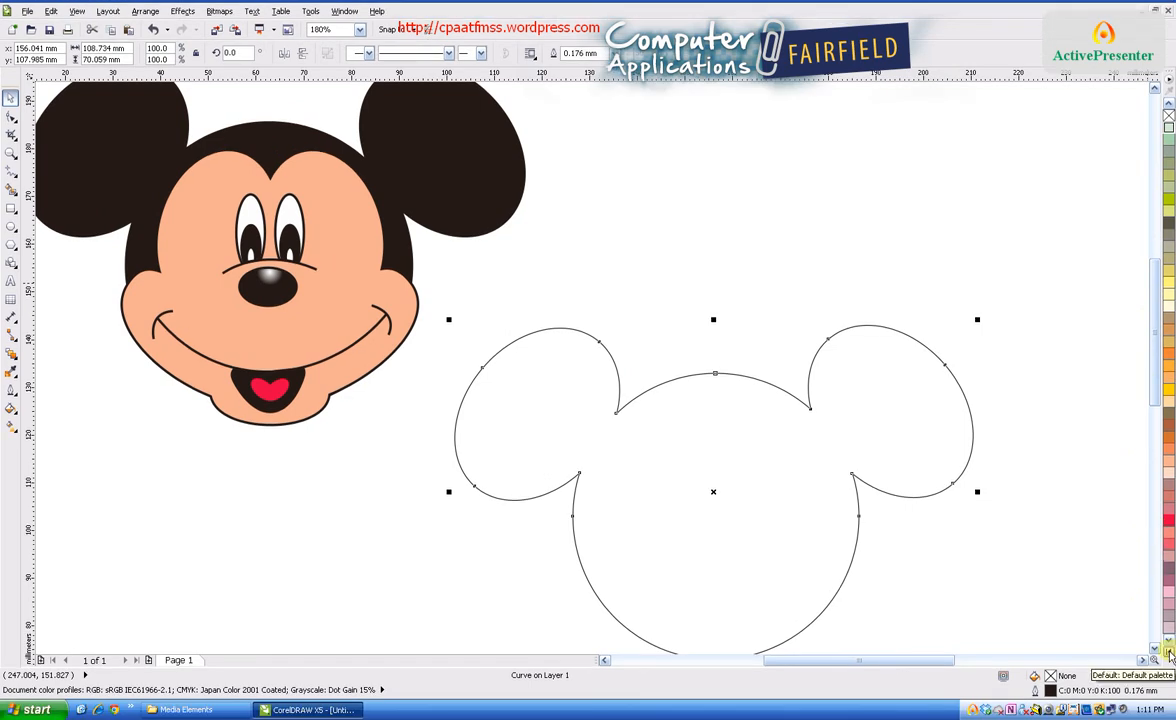
left_click(1170, 653)
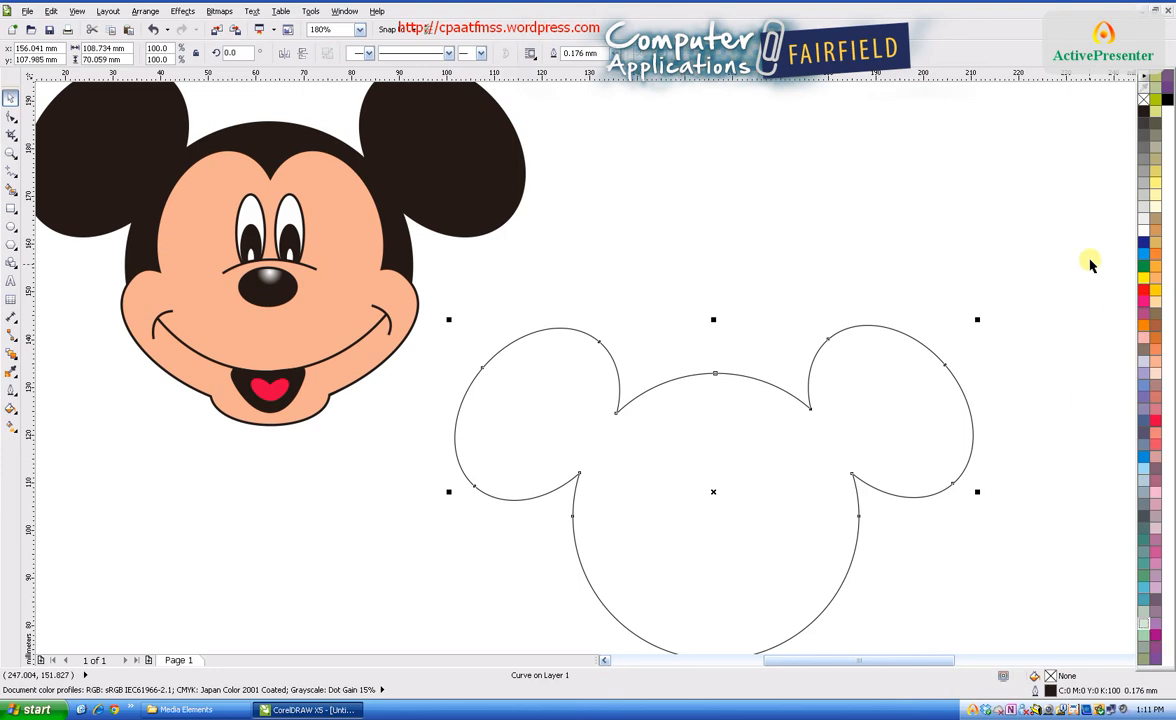
left_click(1145, 128)
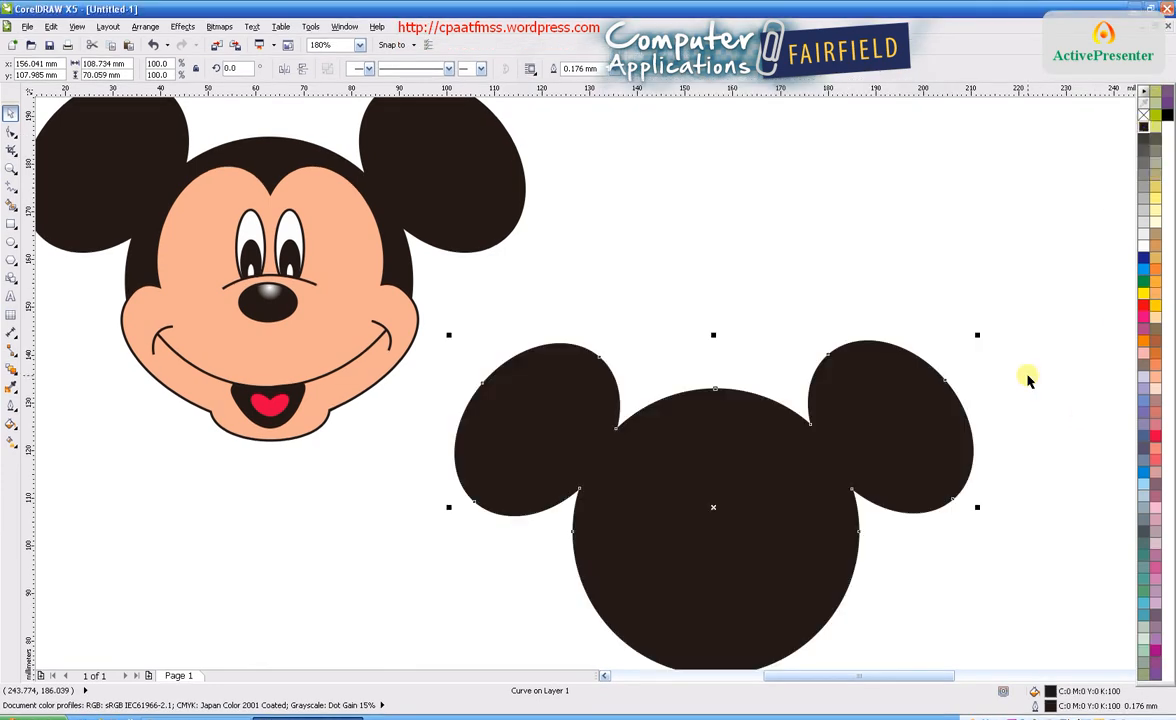